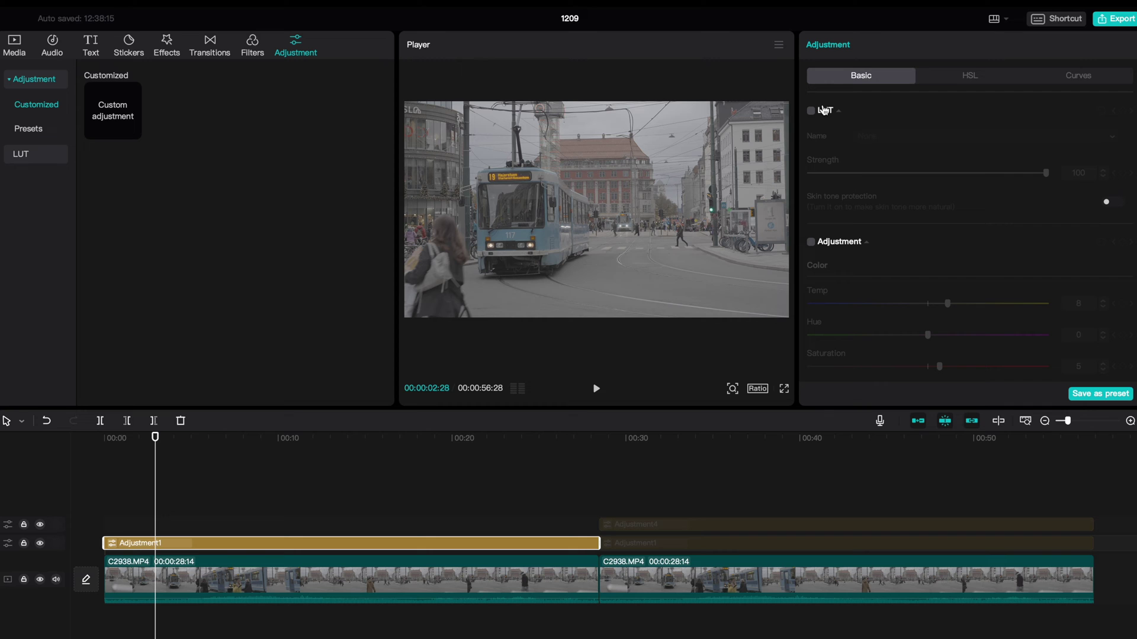
Step: Enable the LUT on the Adjustment1 layer over the first clip and apply the Arri Cinema Green LUT
{"action": "left_click", "coordinate": [811, 112]}
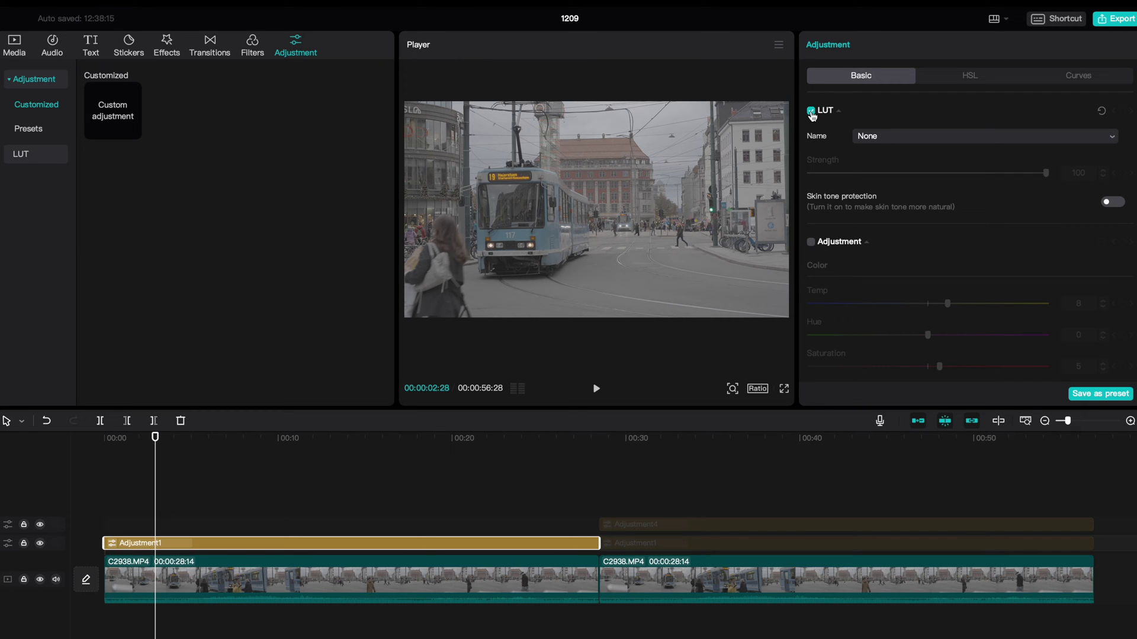
{"action": "left_click", "coordinate": [881, 140]}
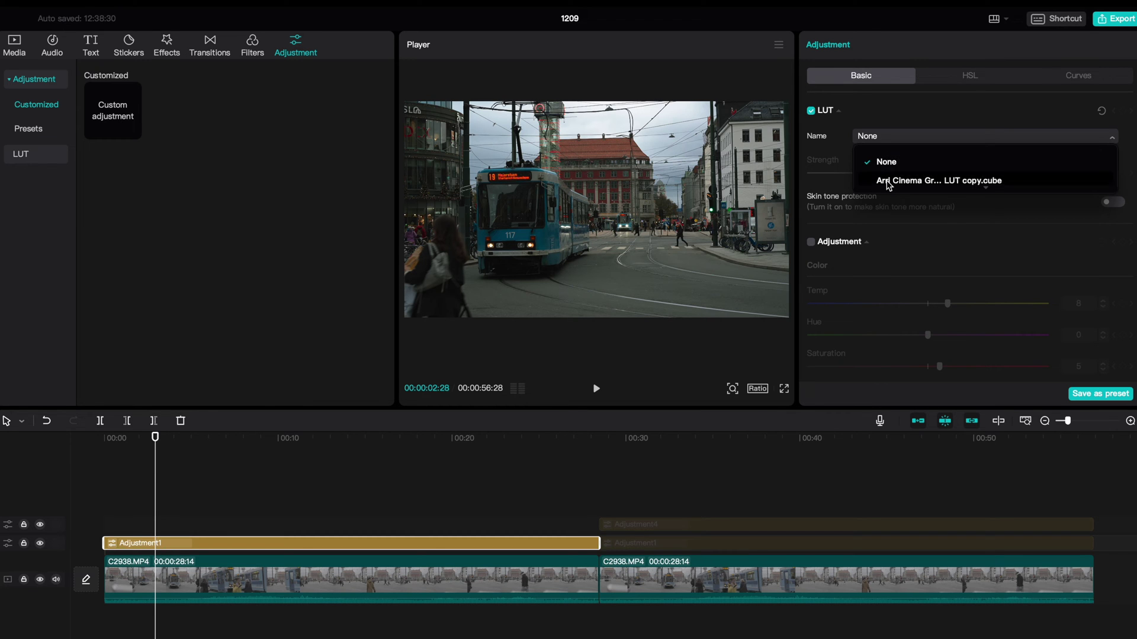
{"action": "left_click", "coordinate": [889, 182]}
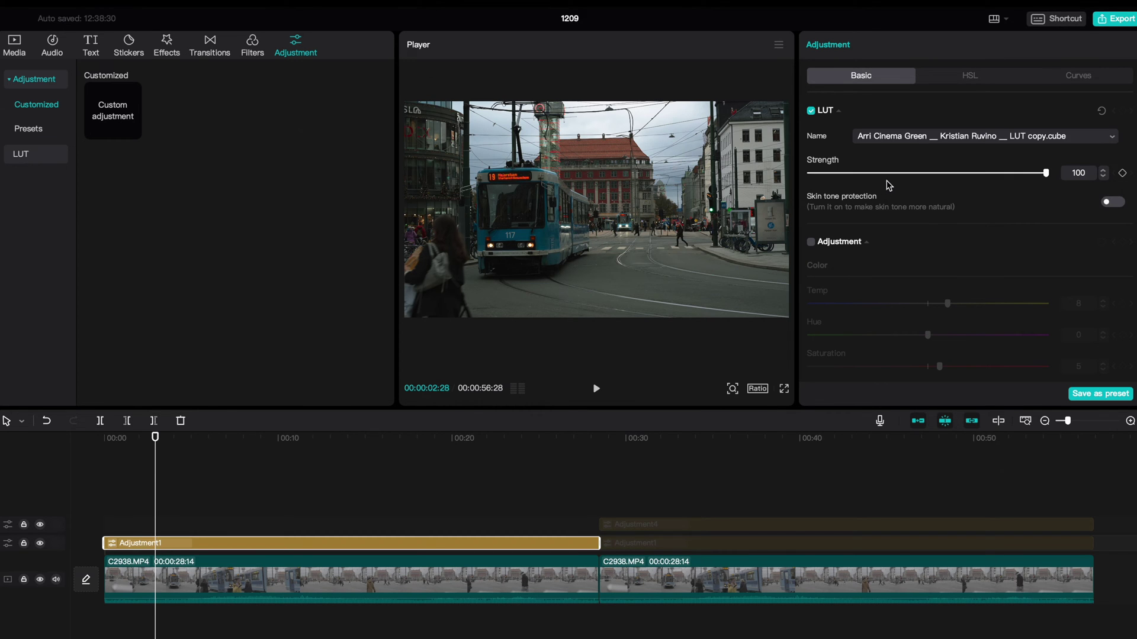
Step: Switch on the basic color and lightness adjustments of the Adjustment1 layer over the first clip, previewing at 00:00:02:07
{"action": "left_click", "coordinate": [143, 464]}
{"action": "left_click", "coordinate": [140, 544]}
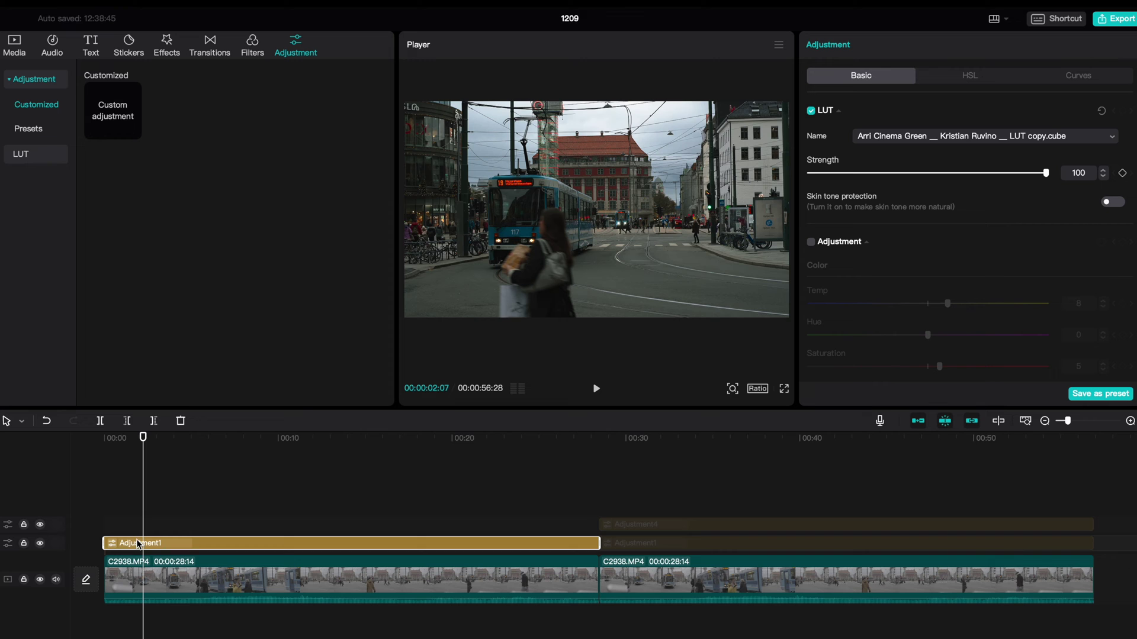
{"action": "scroll", "coordinate": [843, 253], "scroll_direction": "down", "scroll_amount": 5}
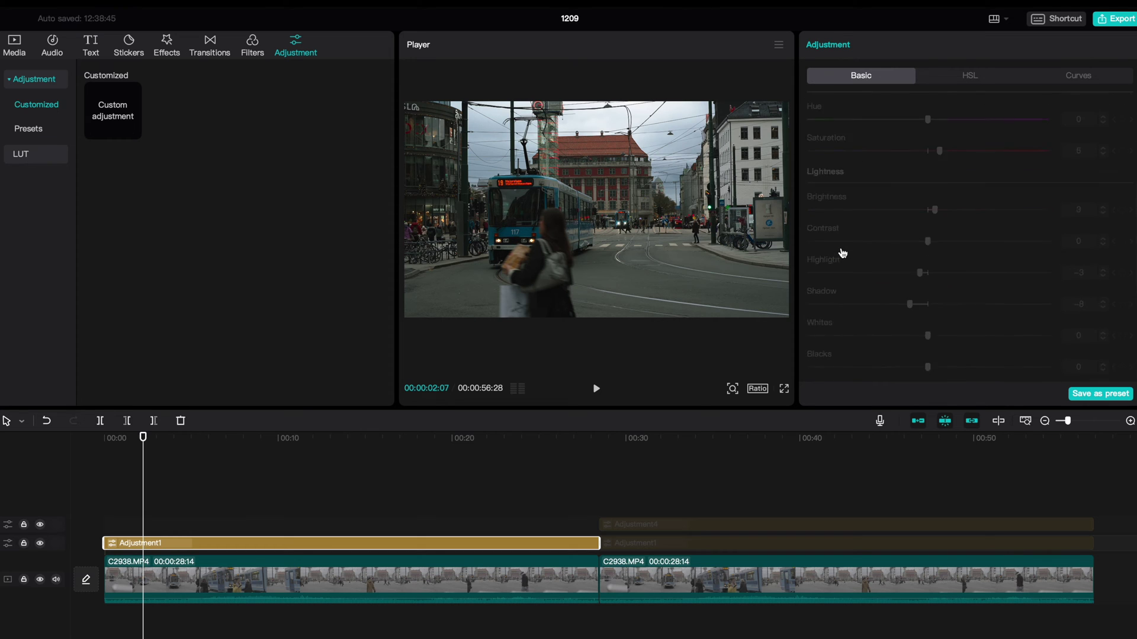
{"action": "scroll", "coordinate": [844, 253], "scroll_direction": "up", "scroll_amount": 5}
{"action": "scroll", "coordinate": [844, 253], "scroll_direction": "down", "scroll_amount": 3}
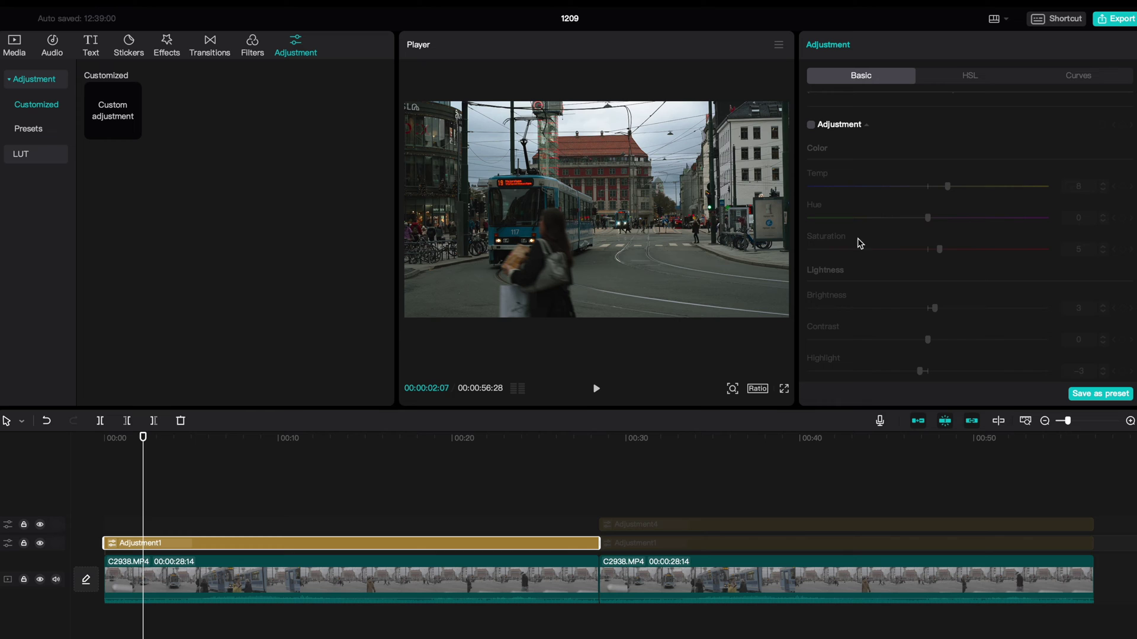
{"action": "scroll", "coordinate": [952, 267], "scroll_direction": "down", "scroll_amount": 1}
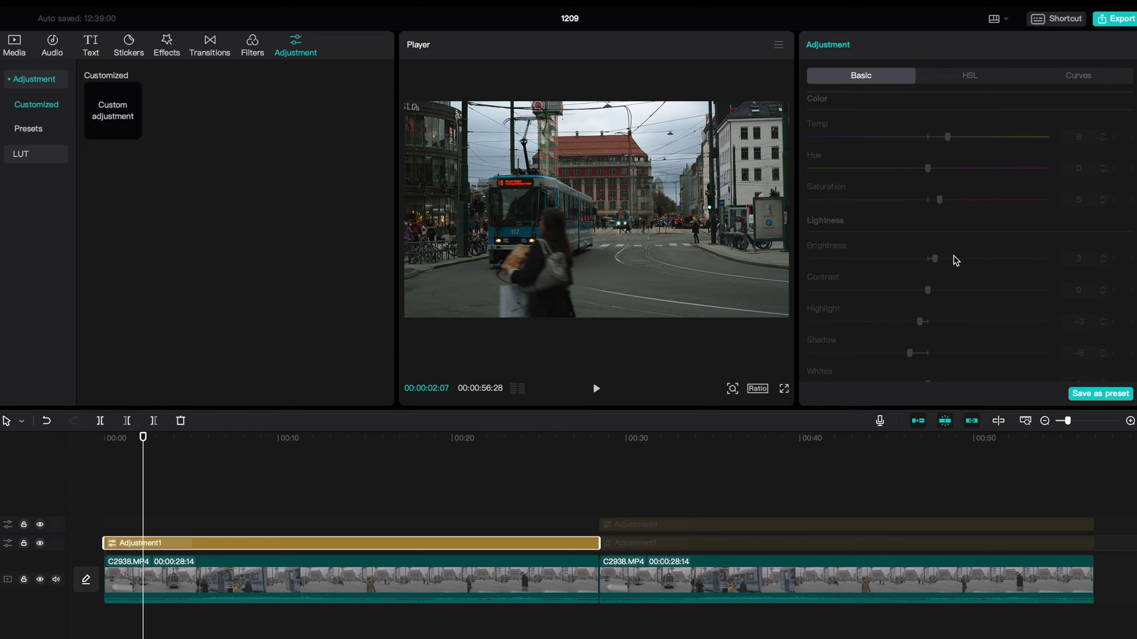
{"action": "scroll", "coordinate": [918, 310], "scroll_direction": "down", "scroll_amount": 2}
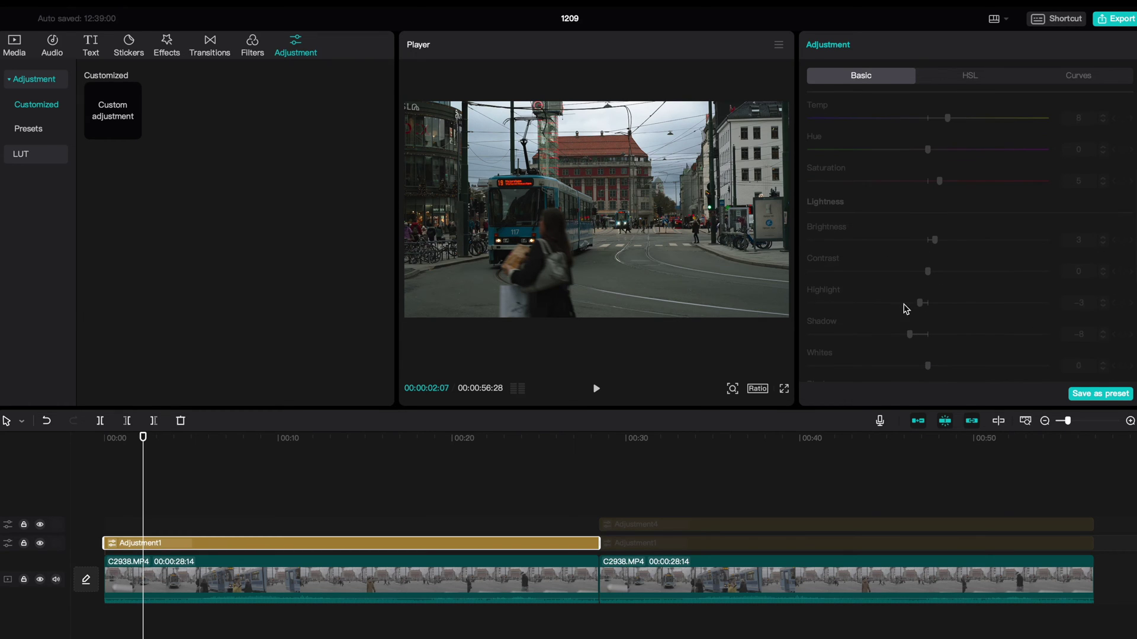
{"action": "scroll", "coordinate": [850, 344], "scroll_direction": "down", "scroll_amount": 3}
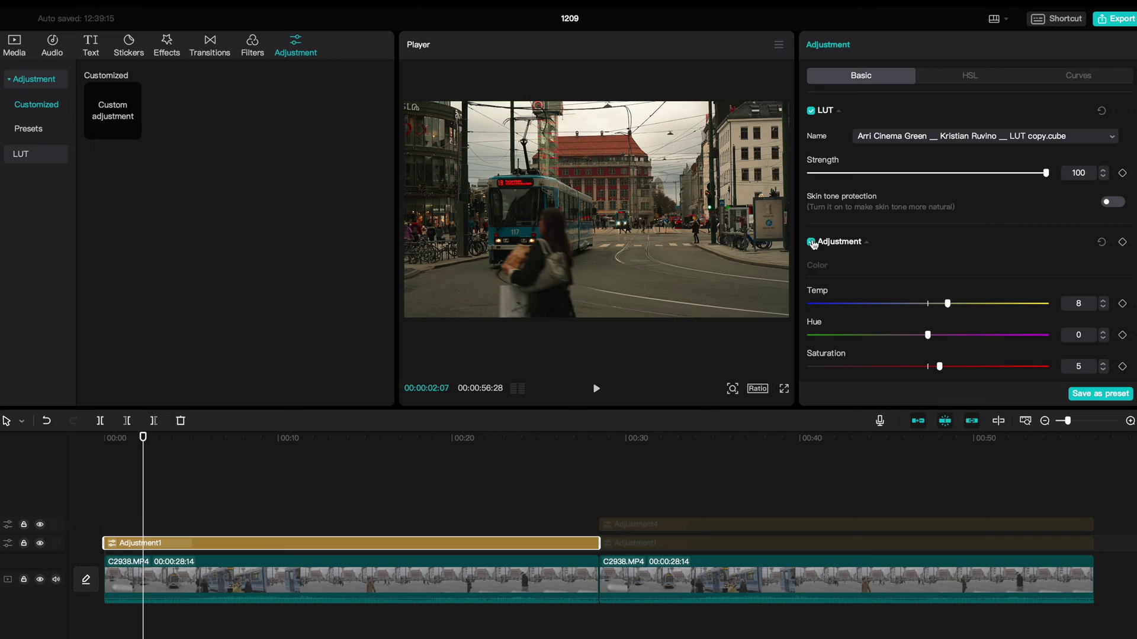
{"action": "left_click", "coordinate": [811, 242]}
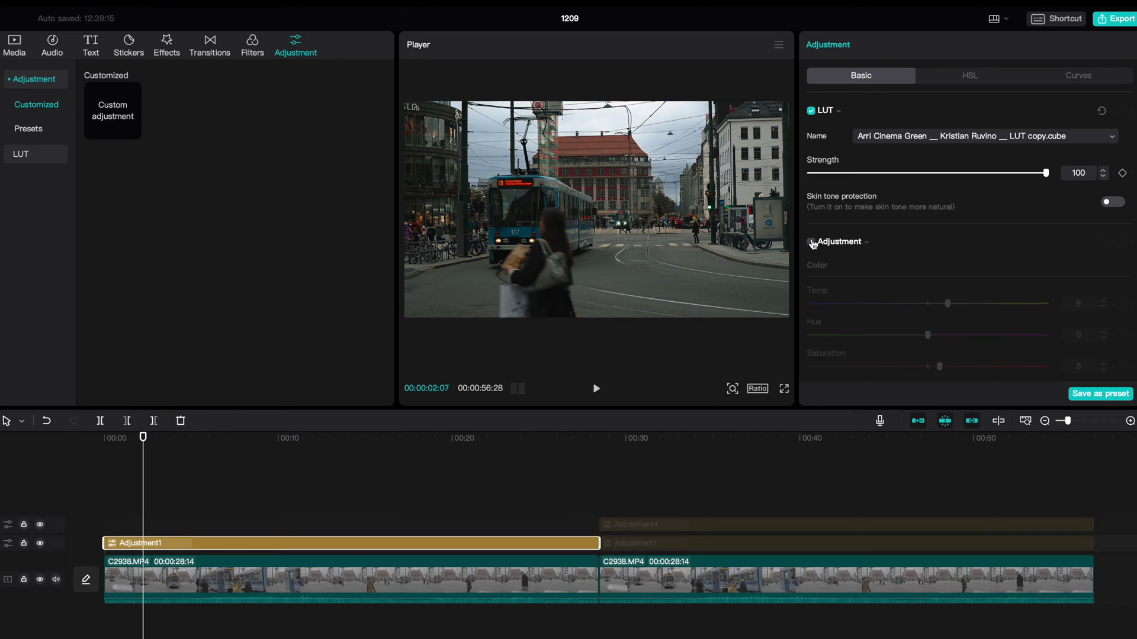
{"action": "left_click", "coordinate": [811, 242]}
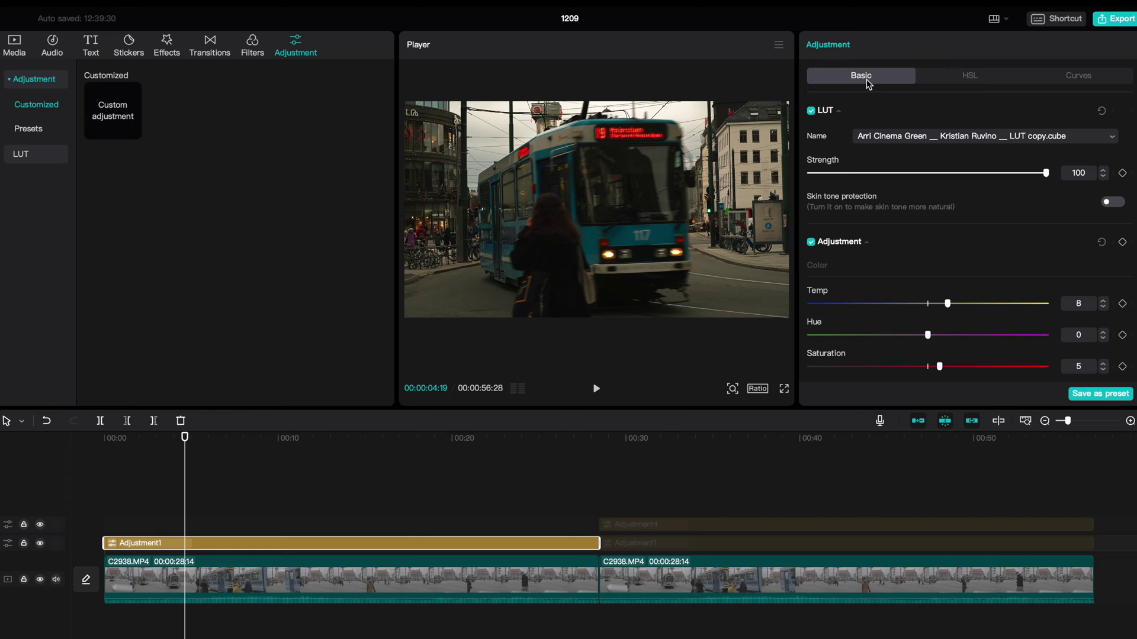
Step: Toggle the Arri Cinema Green LUT off and on repeatedly to compare the shot with and without it
{"action": "left_click", "coordinate": [810, 113]}
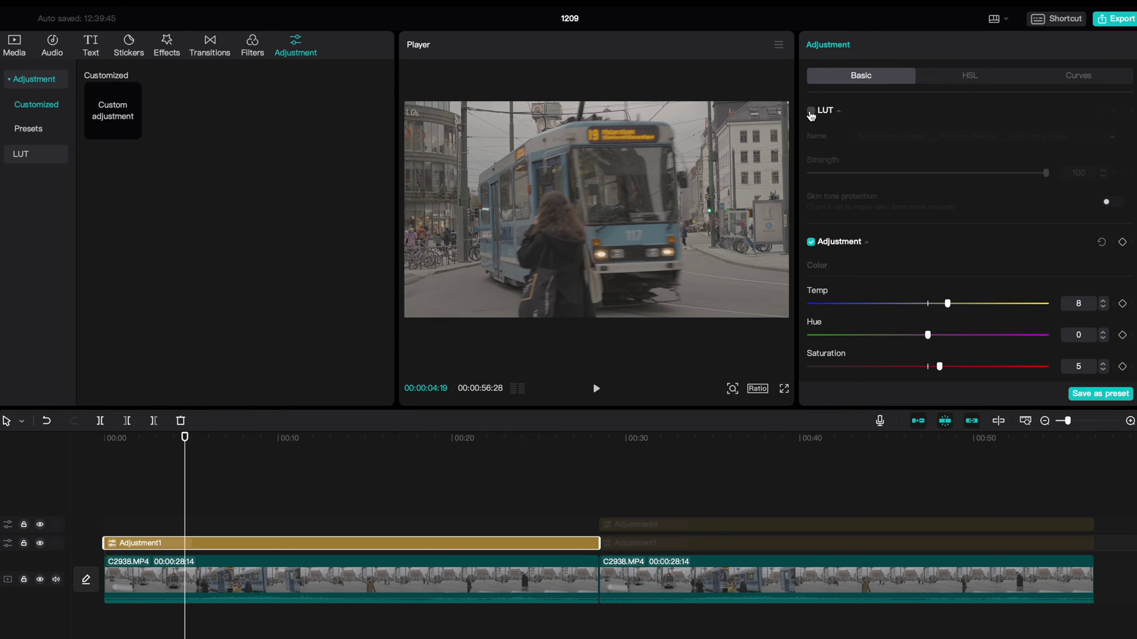
{"action": "left_click", "coordinate": [810, 112]}
{"action": "left_click", "coordinate": [810, 112]}
{"action": "left_click", "coordinate": [810, 113]}
{"action": "left_click", "coordinate": [811, 112]}
{"action": "left_click", "coordinate": [811, 113]}
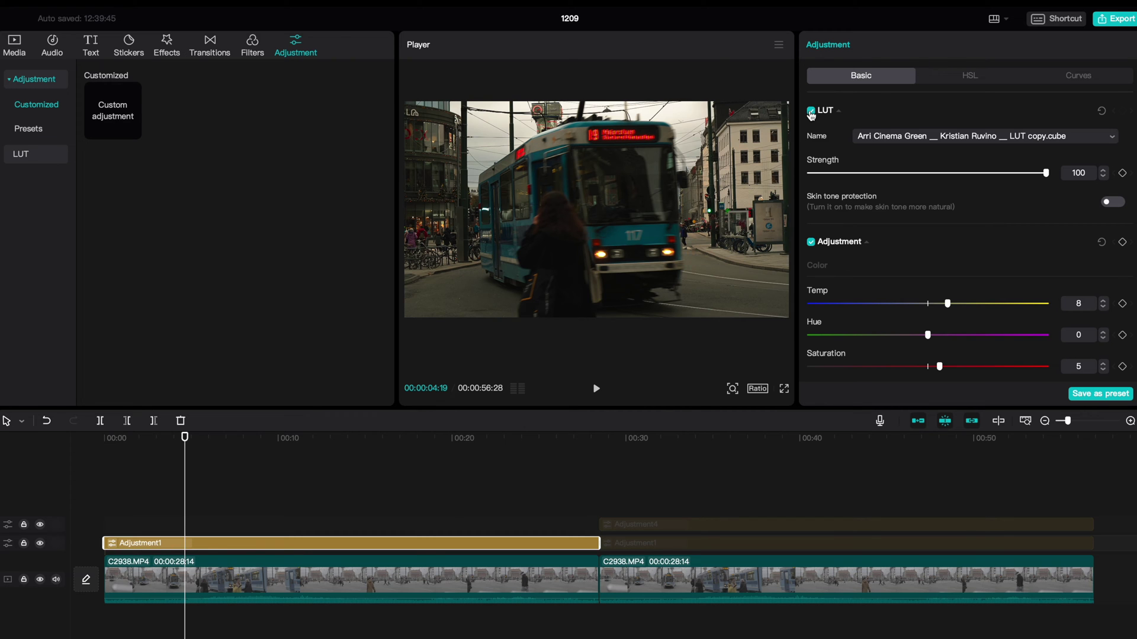
{"action": "left_click", "coordinate": [135, 459]}
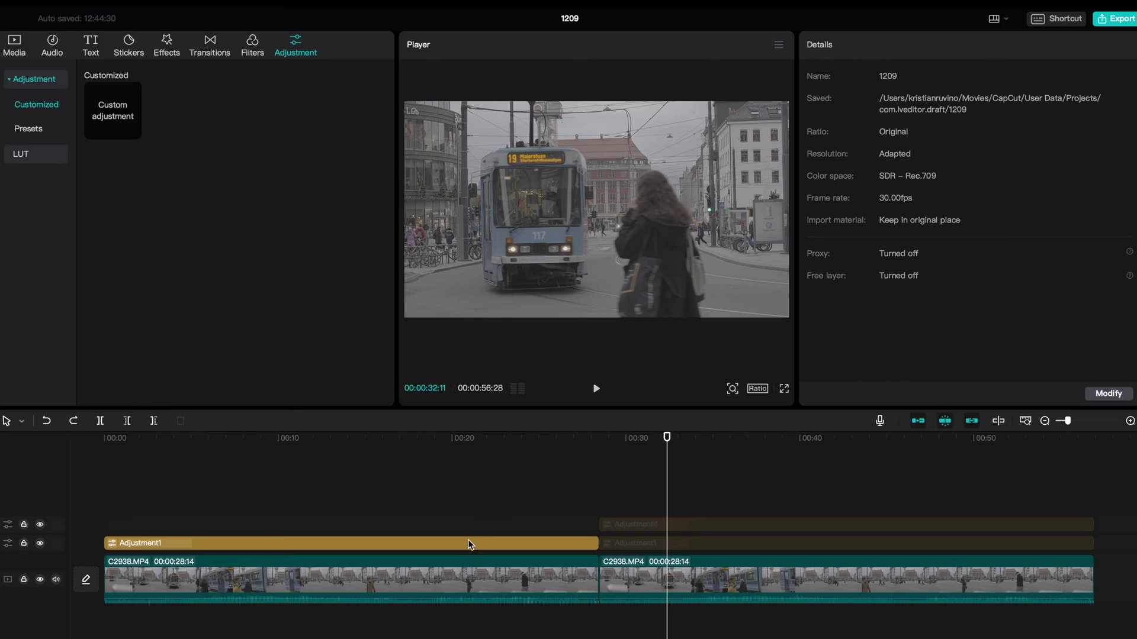
Step: Try placing a copy of the Adjustment1 layer on a new track above the second C2938.MP4 clip
{"action": "left_click", "coordinate": [468, 543]}
{"action": "left_click_drag", "start_coordinate": [468, 543], "coordinate": [681, 471]}
{"action": "left_click_drag", "start_coordinate": [500, 505], "coordinate": [770, 496]}
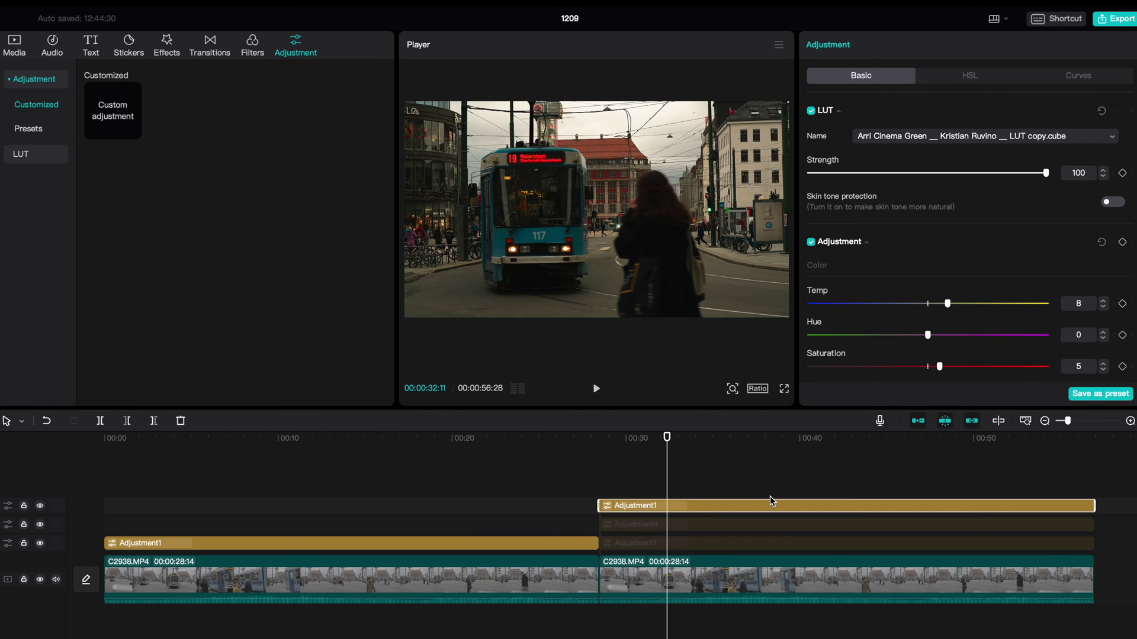
{"action": "left_click", "coordinate": [631, 499]}
{"action": "key", "text": "Delete"}
Step: Activate the disabled Adjustment1 layer over the second clip and turn off its LUT
{"action": "left_click", "coordinate": [648, 543]}
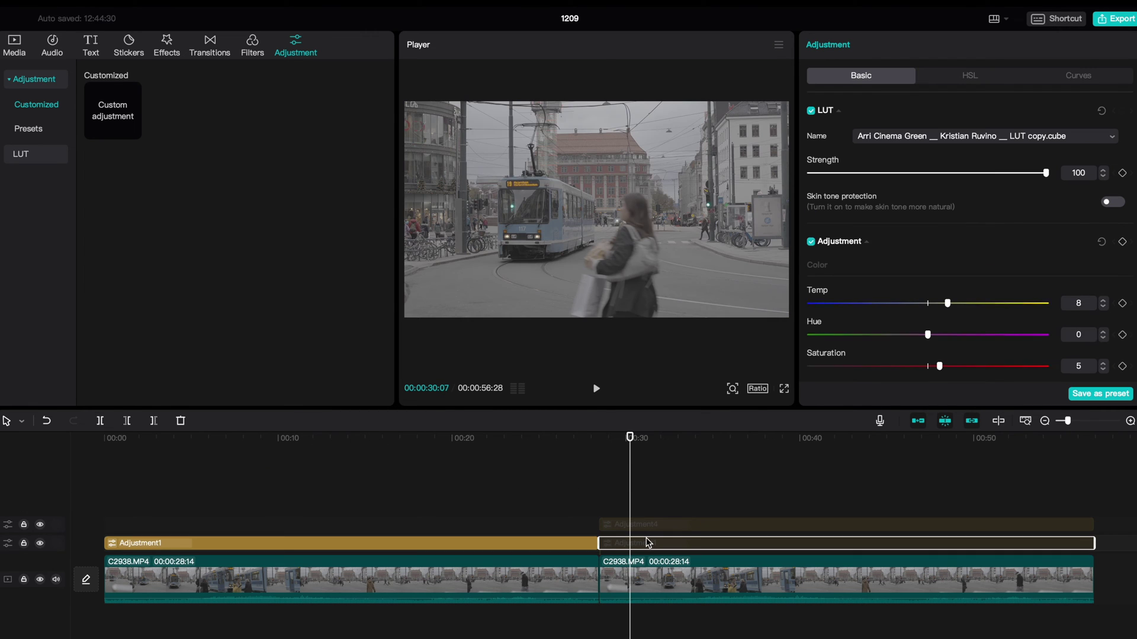
{"action": "left_click", "coordinate": [811, 112]}
{"action": "left_click", "coordinate": [813, 114]}
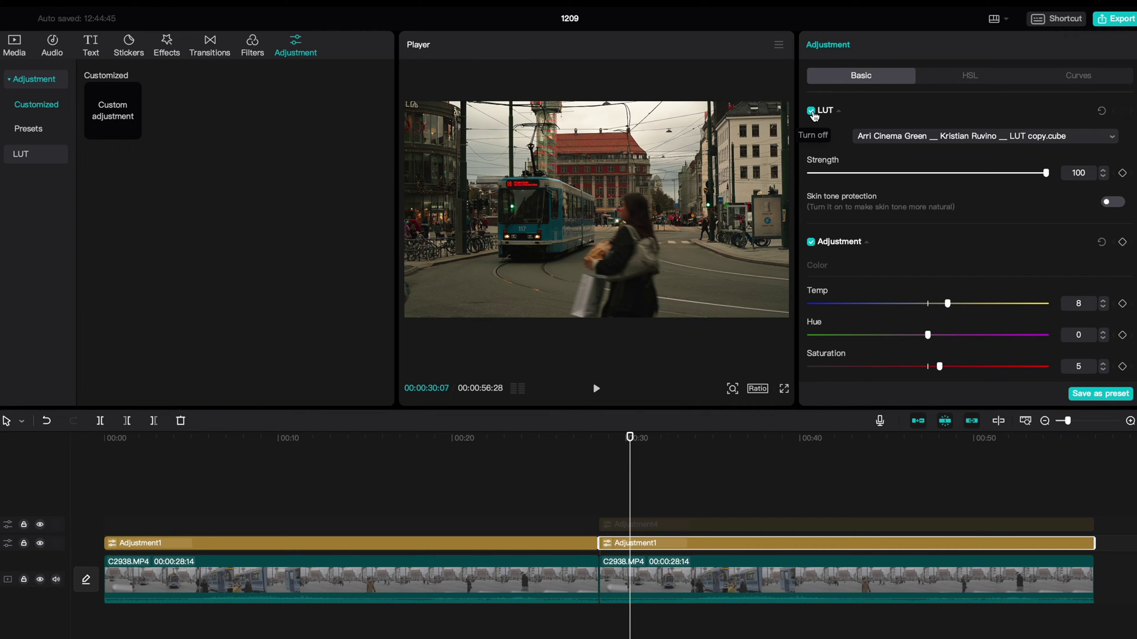
{"action": "left_click", "coordinate": [812, 112]}
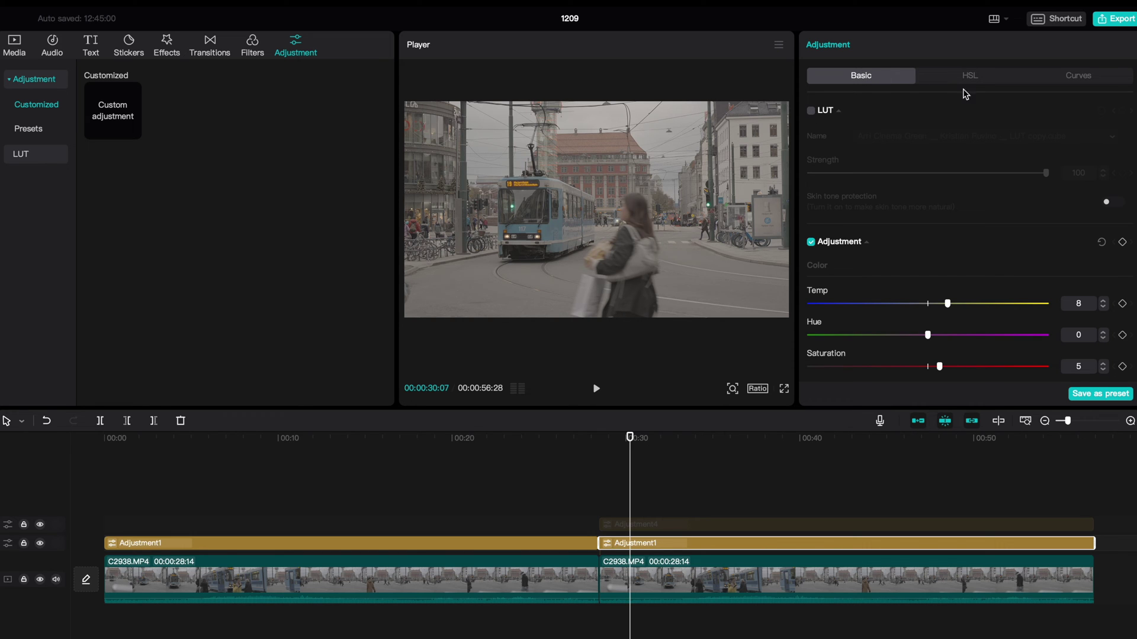
{"action": "left_click", "coordinate": [1102, 79]}
{"action": "left_click", "coordinate": [875, 76]}
{"action": "scroll", "coordinate": [933, 148], "scroll_direction": "down", "scroll_amount": 5}
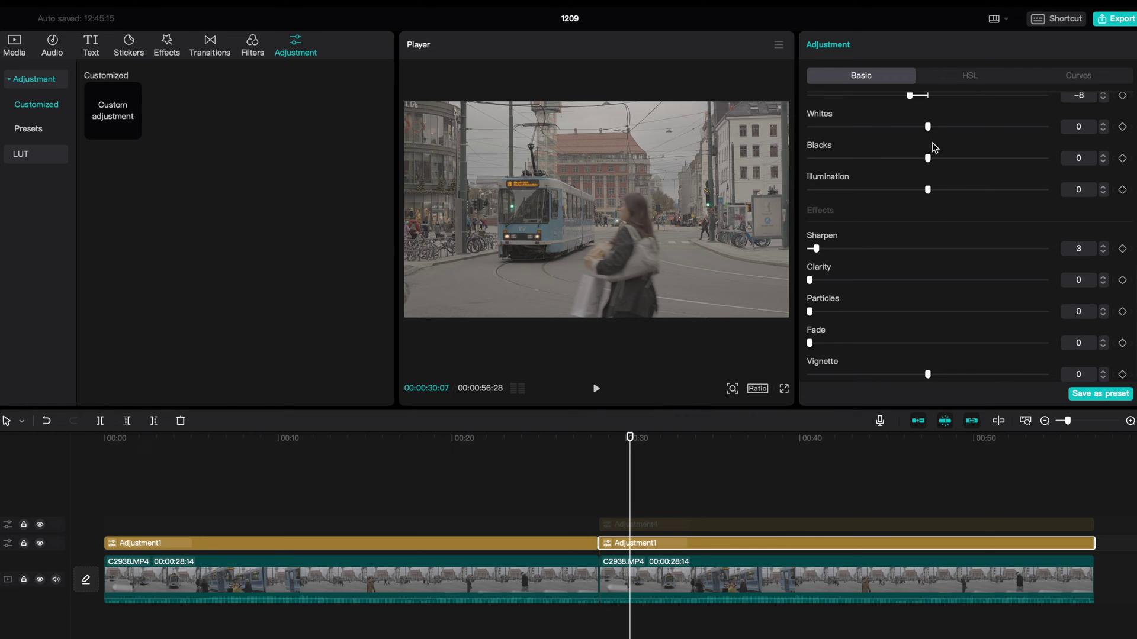
{"action": "scroll", "coordinate": [937, 214], "scroll_direction": "up", "scroll_amount": 4}
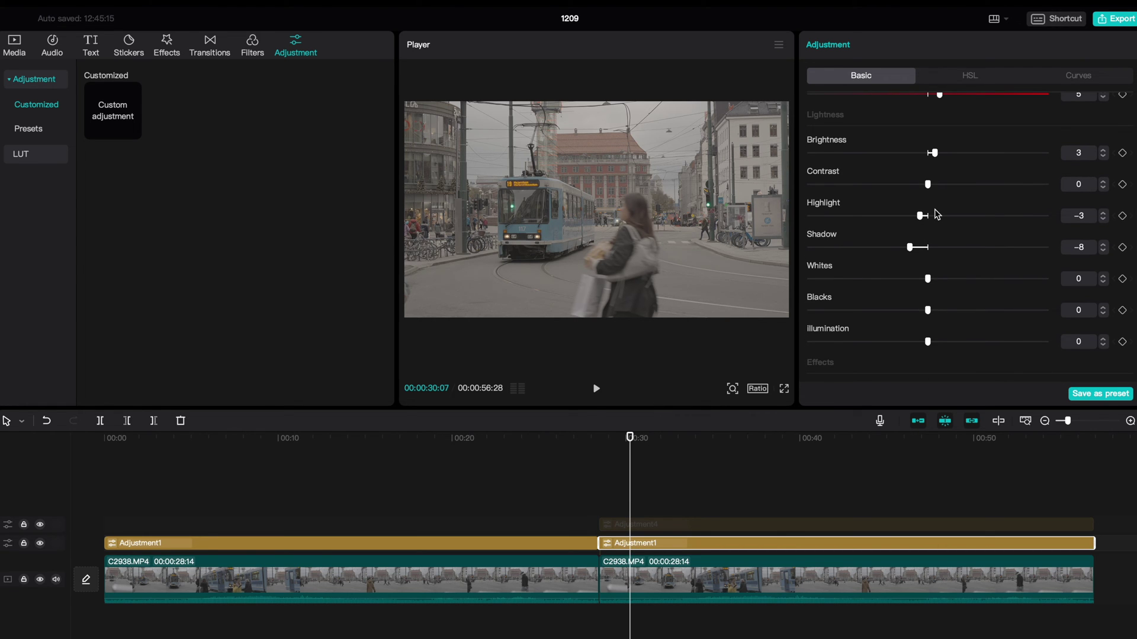
{"action": "scroll", "coordinate": [936, 214], "scroll_direction": "up", "scroll_amount": 5}
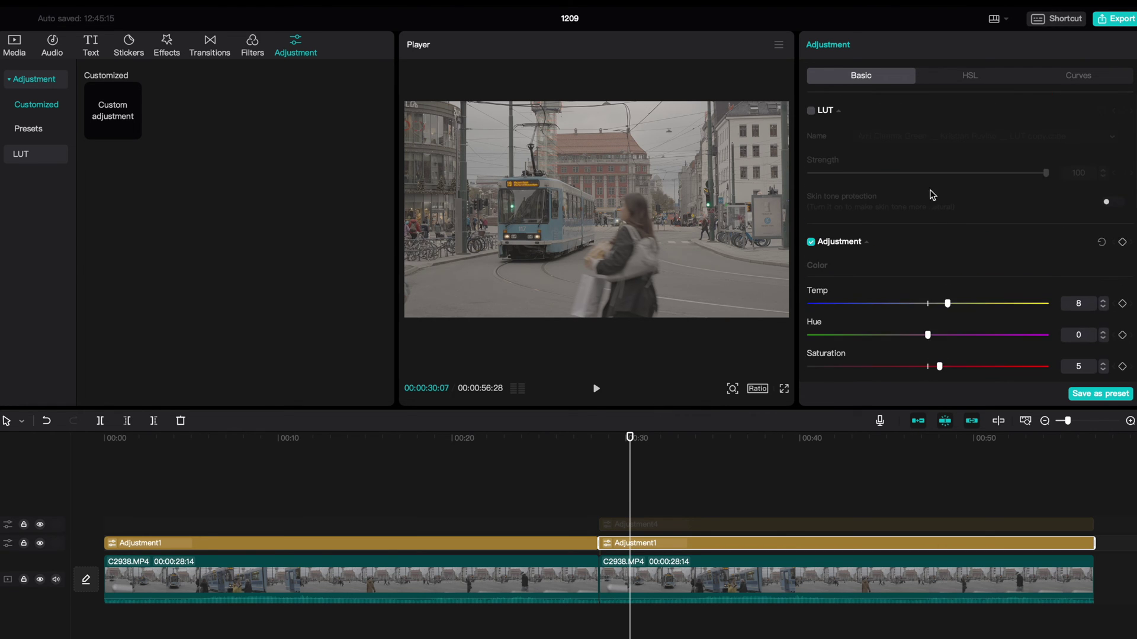
Step: Activate the disabled Adjustment4 layer over the second clip and preview the shot near its beginning, at 00:00:29:24
{"action": "left_click", "coordinate": [633, 524]}
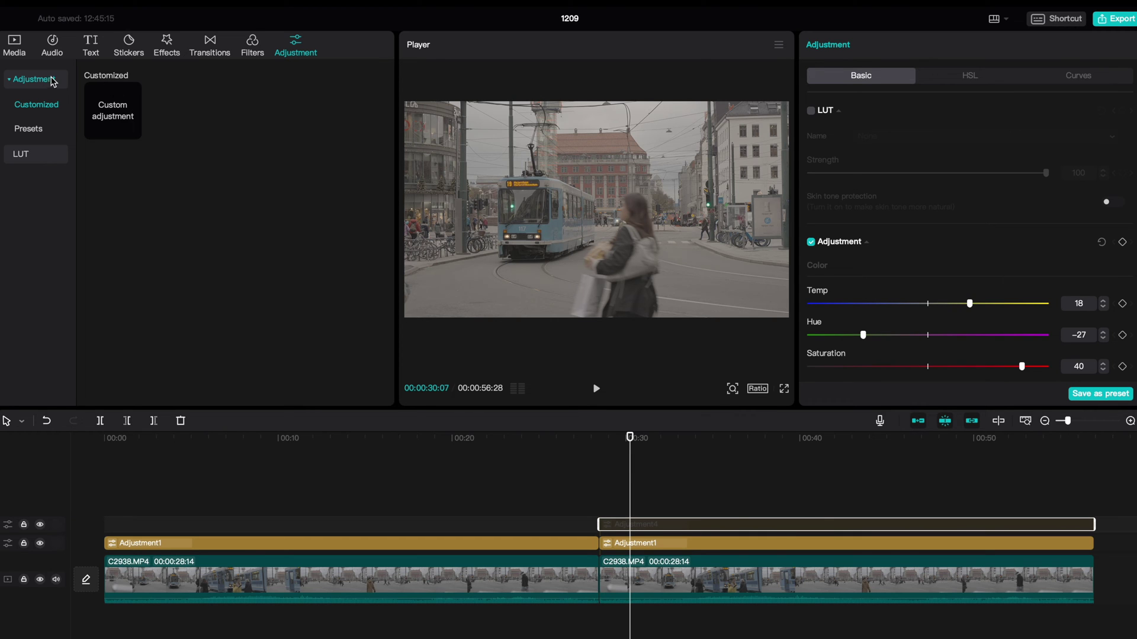
{"action": "left_click_drag", "start_coordinate": [104, 89], "coordinate": [627, 524]}
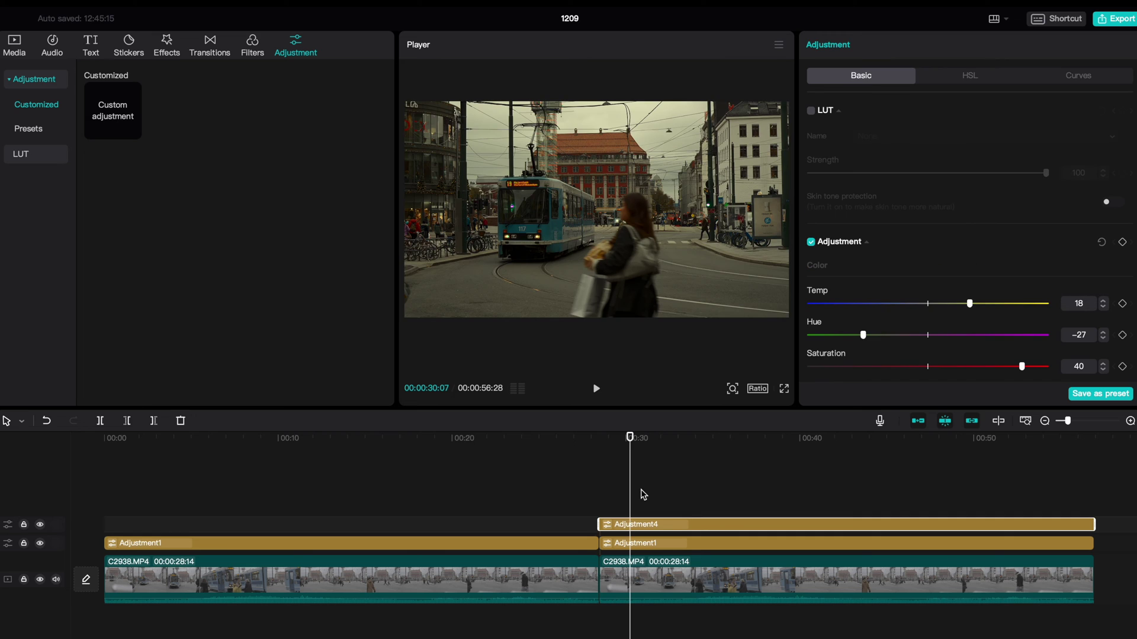
{"action": "left_click", "coordinate": [610, 455]}
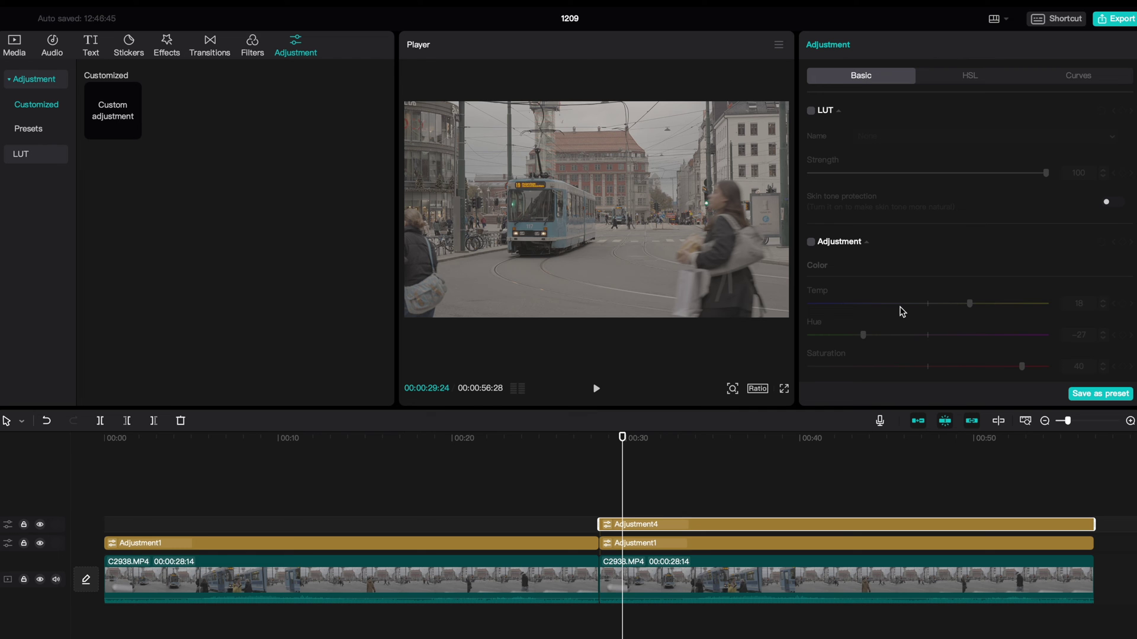
Step: Compare the shot with Adjustment4's basic adjustments on and off, and check the layer's curves
{"action": "scroll", "coordinate": [900, 312], "scroll_direction": "down", "scroll_amount": 3}
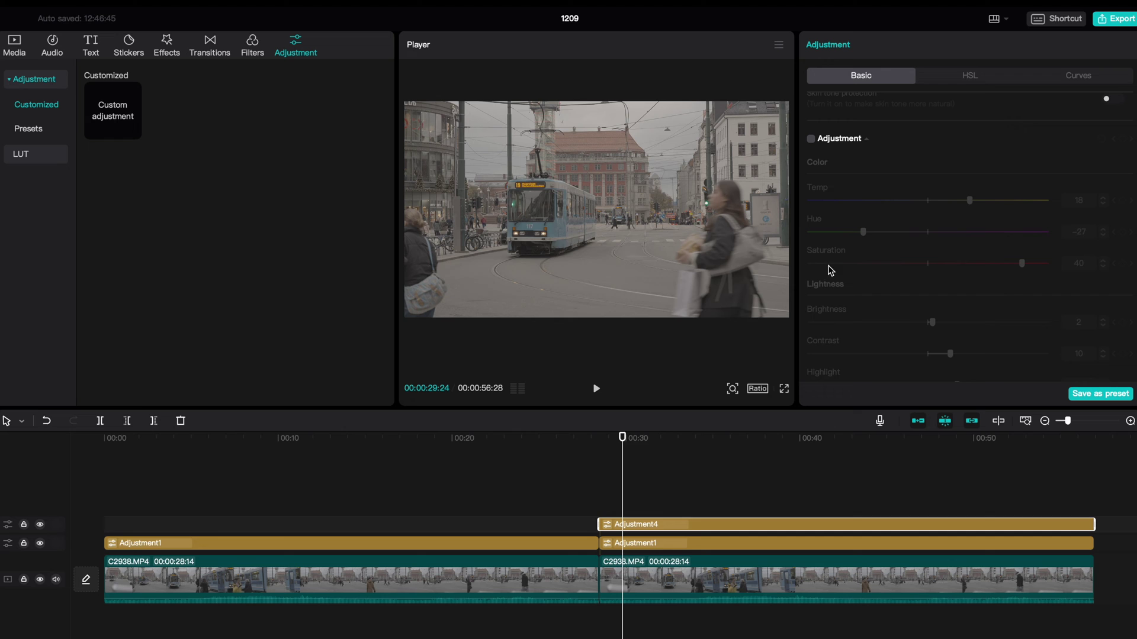
{"action": "left_click", "coordinate": [811, 140]}
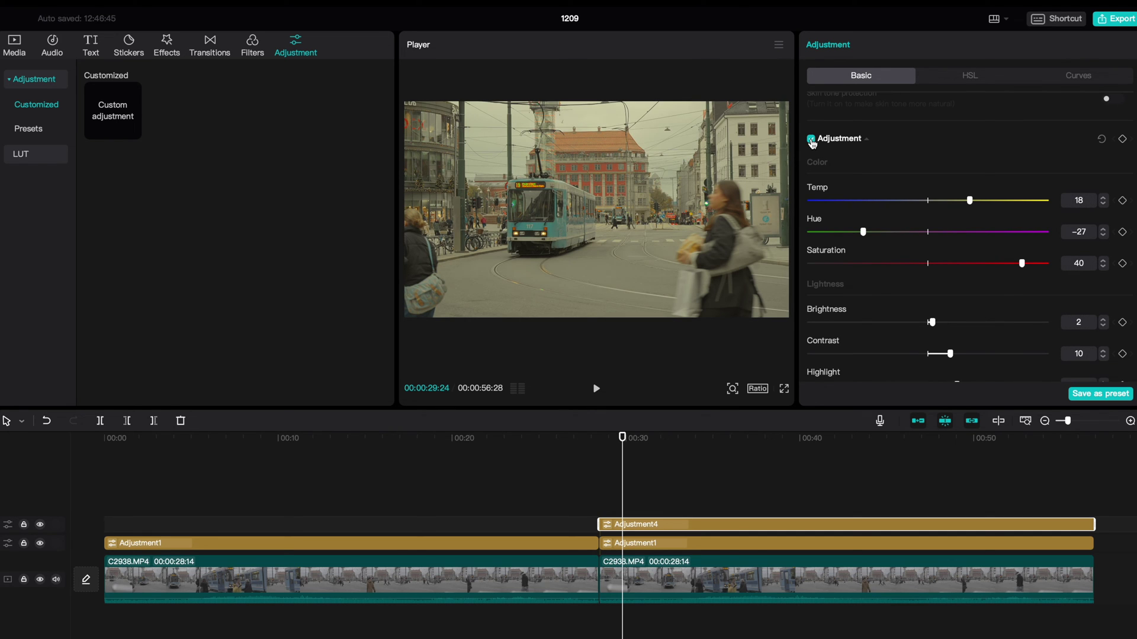
{"action": "left_click", "coordinate": [812, 139]}
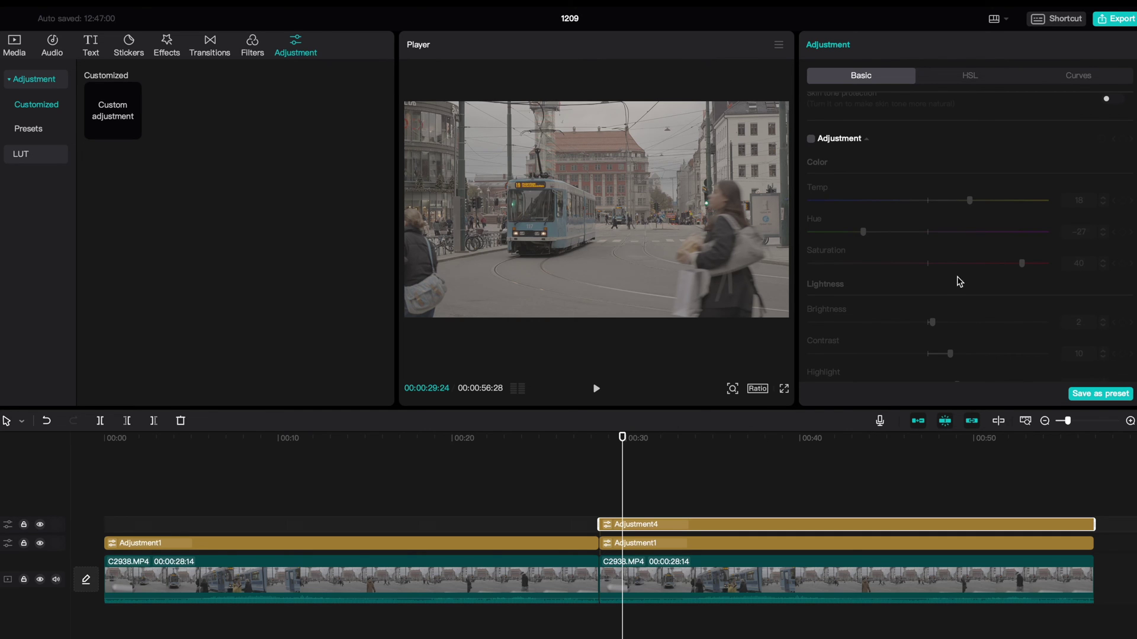
{"action": "left_click", "coordinate": [1074, 78]}
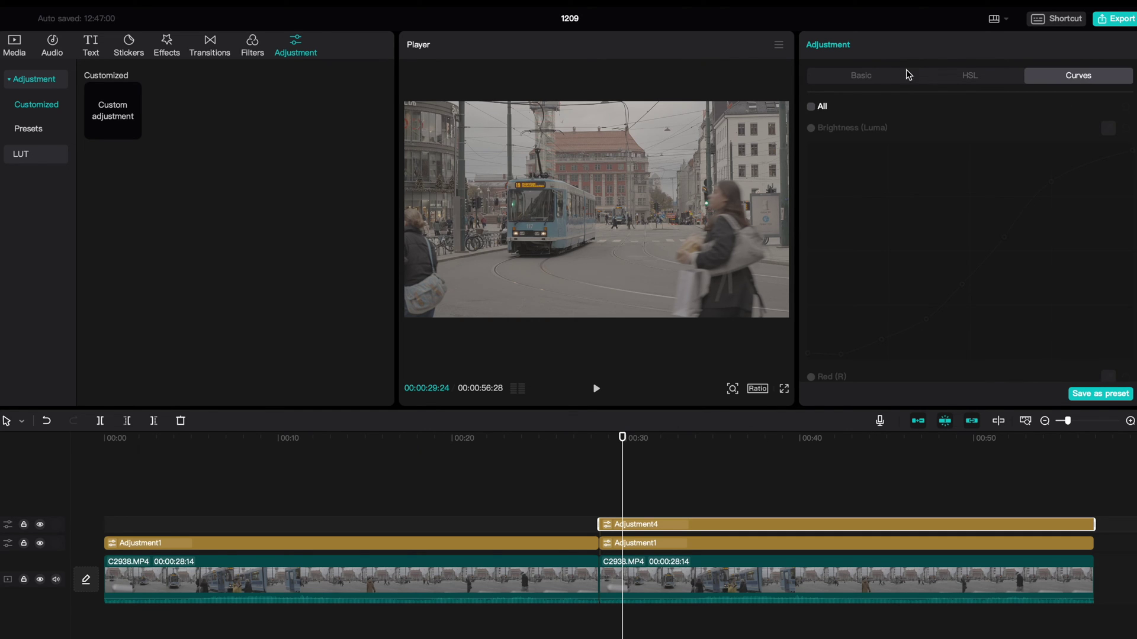
{"action": "left_click", "coordinate": [860, 76]}
Step: Add a custom adjustment layer above Adjustment4 spanning the whole second clip, and raise its saturation strongly
{"action": "mouse_move", "coordinate": [111, 110]}
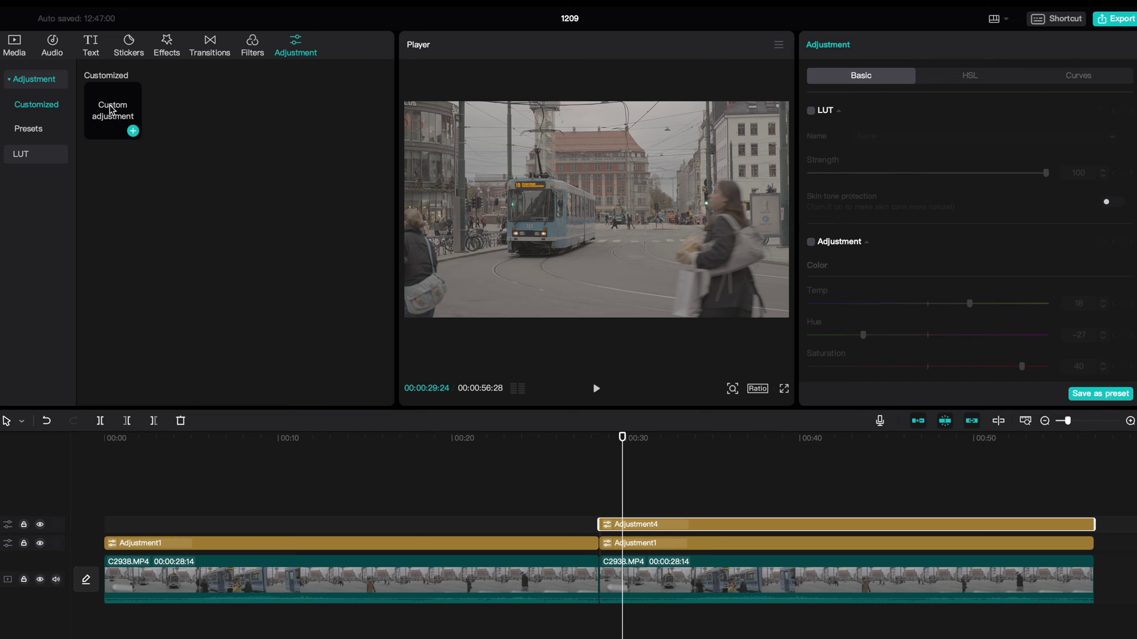
{"action": "left_click_drag", "start_coordinate": [111, 109], "coordinate": [1094, 507]}
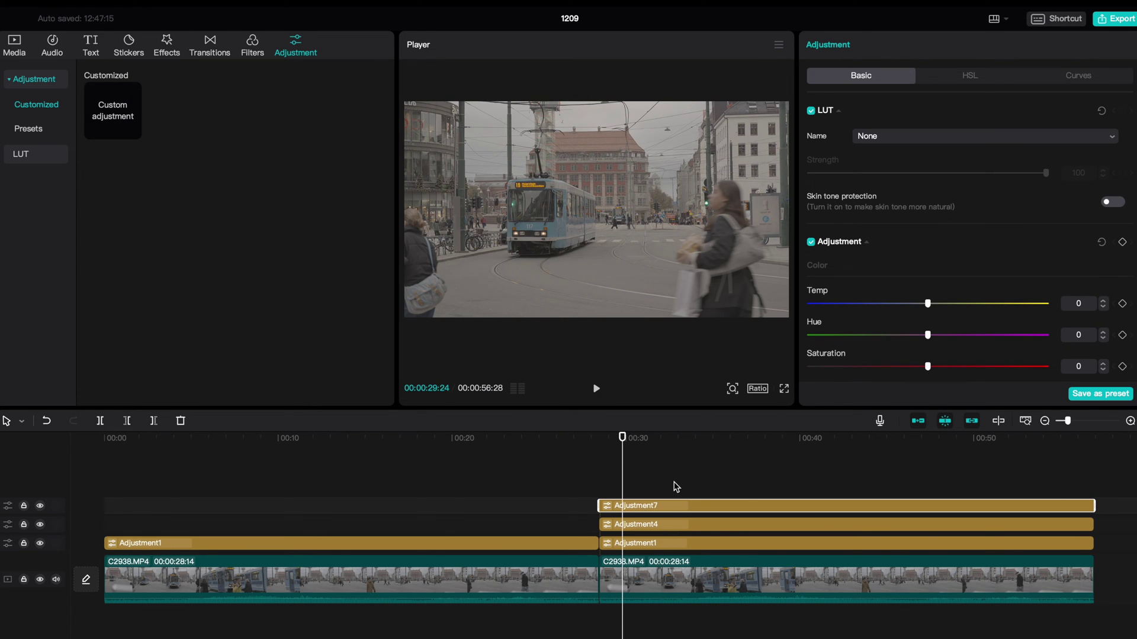
{"action": "left_click_drag", "start_coordinate": [927, 367], "coordinate": [1070, 381]}
Step: Shape the new layer's Brightness (Luma) curve into an S by lowering the shadows and lifting the highlights
{"action": "left_click", "coordinate": [1078, 76]}
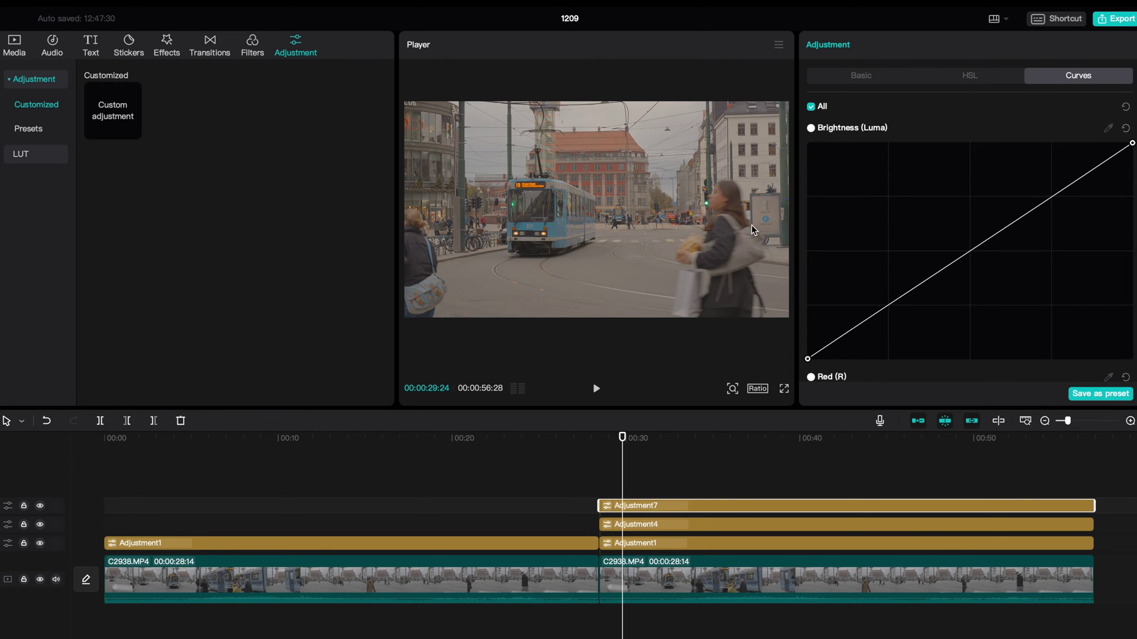
{"action": "left_click_drag", "start_coordinate": [891, 304], "coordinate": [892, 325]}
{"action": "left_click_drag", "start_coordinate": [1071, 181], "coordinate": [1049, 177]}
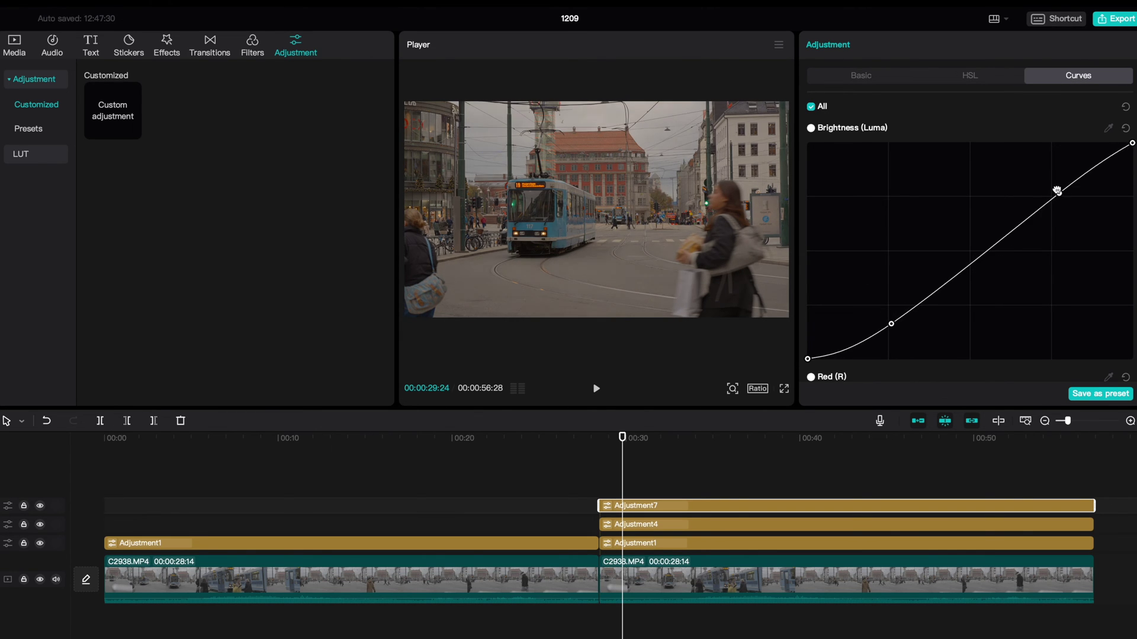
{"action": "left_click_drag", "start_coordinate": [892, 324], "coordinate": [893, 333]}
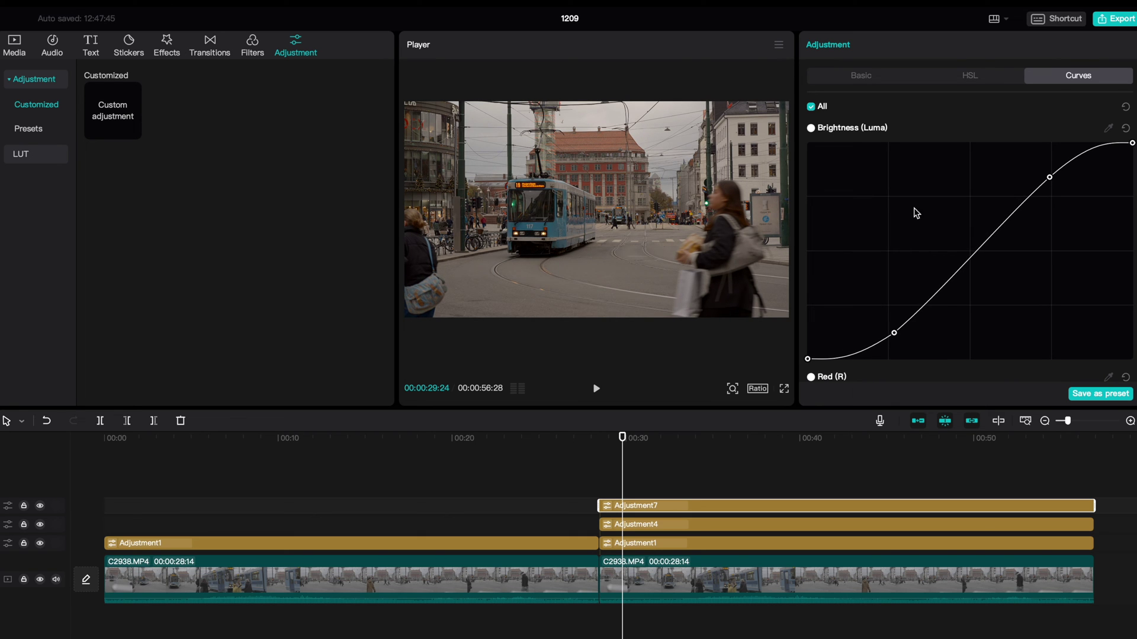
Step: Reset the saturation of the top adjustment layer to 0 and return to its curves
{"action": "left_click", "coordinate": [855, 77]}
{"action": "scroll", "coordinate": [907, 219], "scroll_direction": "down", "scroll_amount": 1}
{"action": "double_click", "coordinate": [826, 338]}
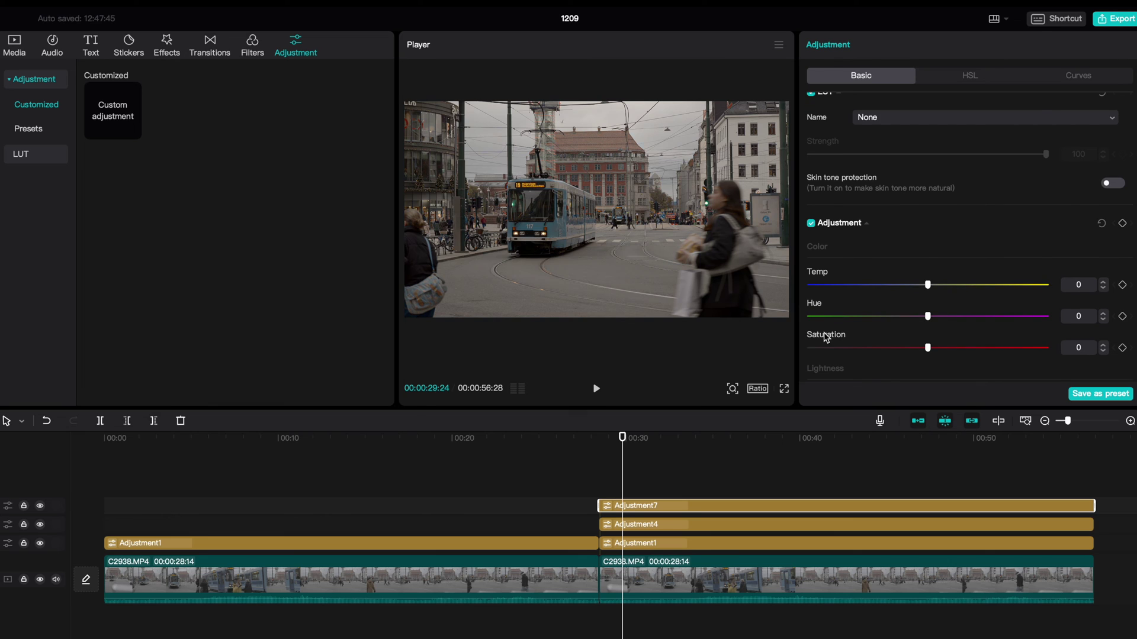
{"action": "left_click", "coordinate": [1064, 78]}
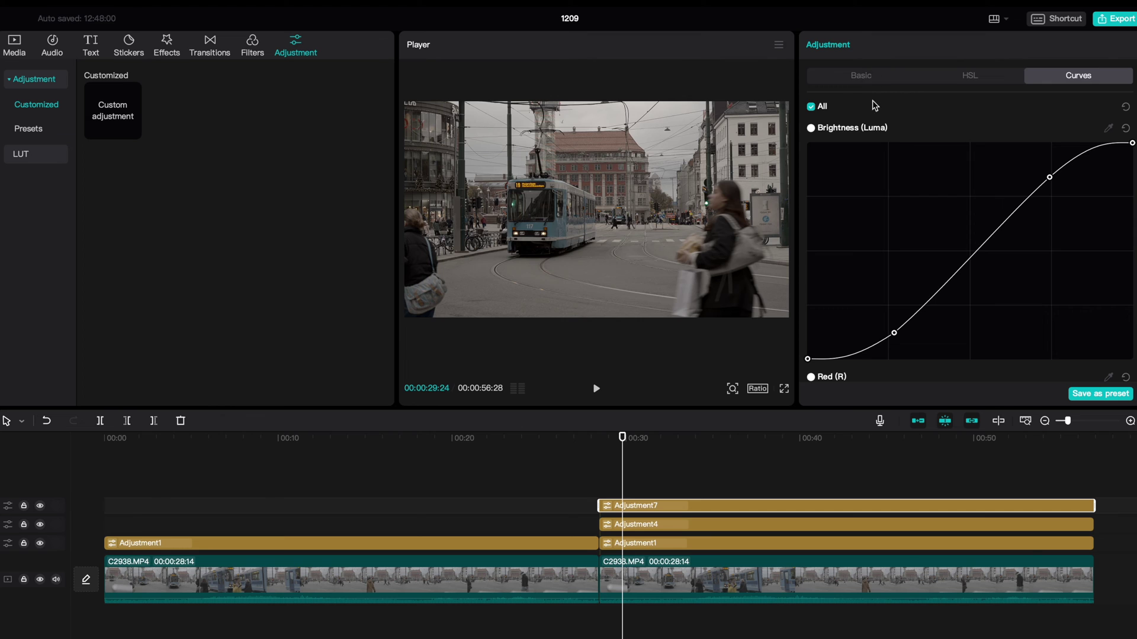
Step: Delete the topmost adjustment layer above the second clip, and turn on all curves of Adjustment4
{"action": "left_click", "coordinate": [864, 75]}
{"action": "key", "text": "Delete"}
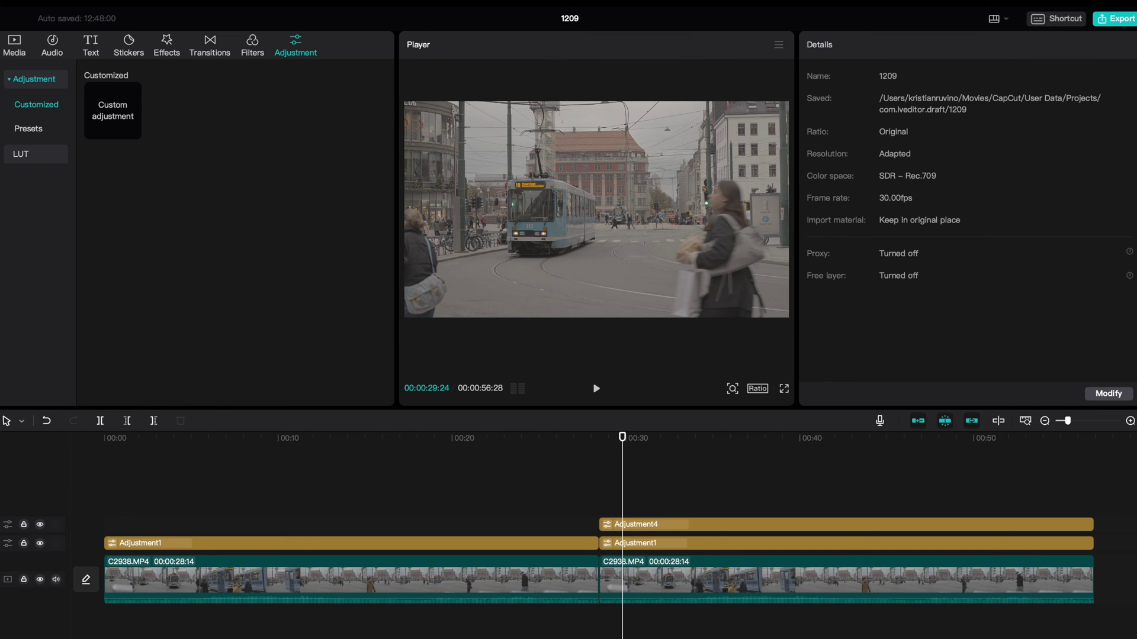
{"action": "left_click", "coordinate": [651, 524]}
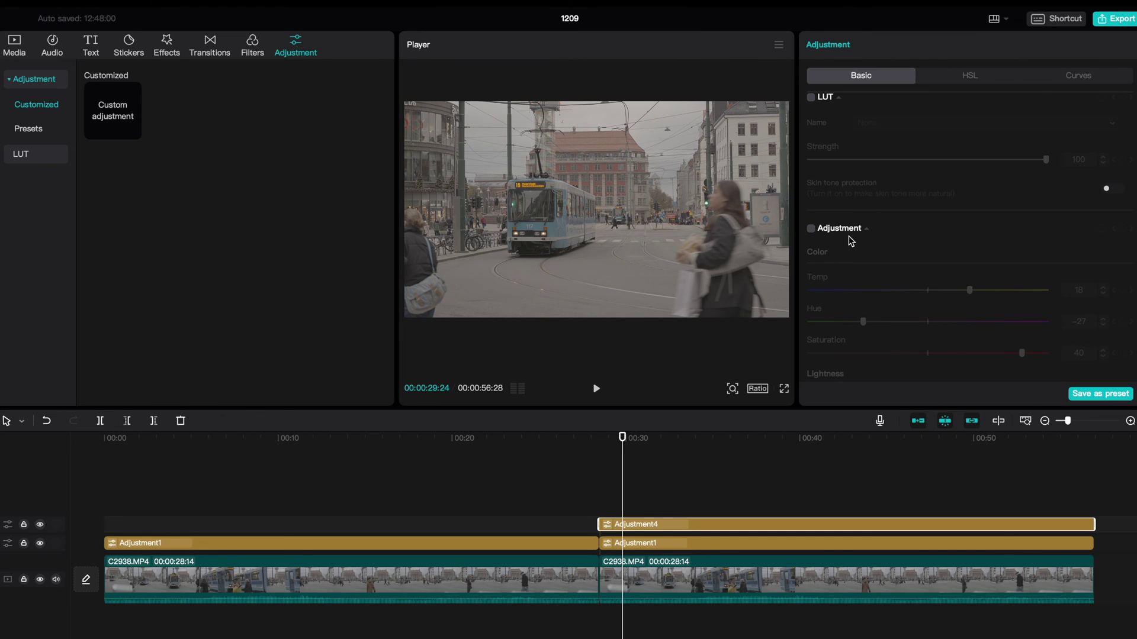
{"action": "scroll", "coordinate": [903, 285], "scroll_direction": "down", "scroll_amount": 2}
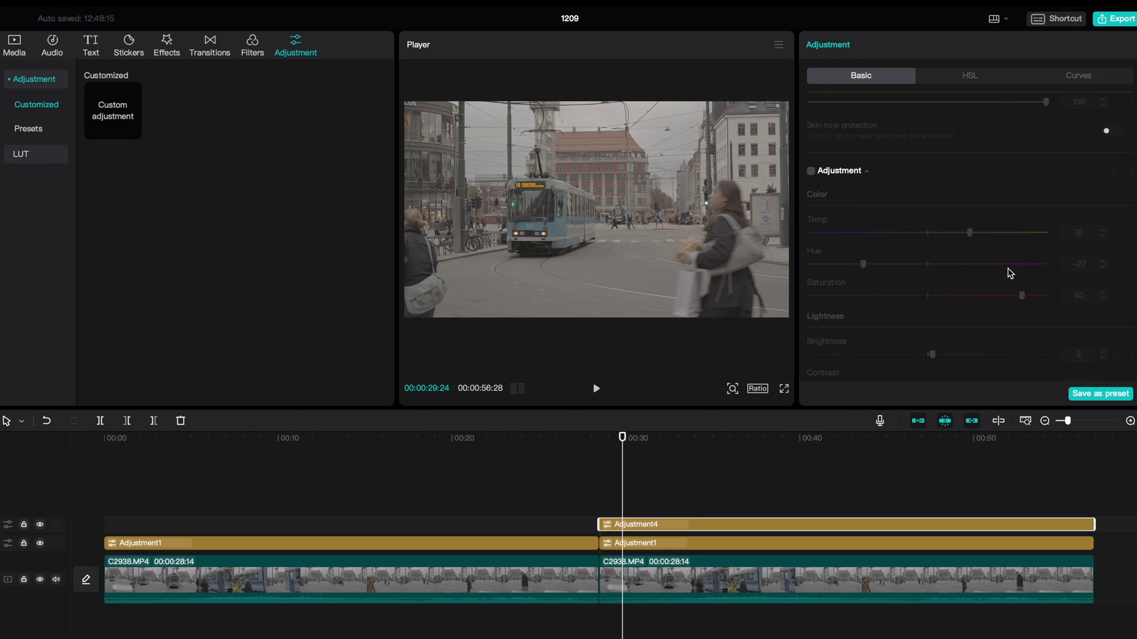
{"action": "scroll", "coordinate": [917, 276], "scroll_direction": "up", "scroll_amount": 3}
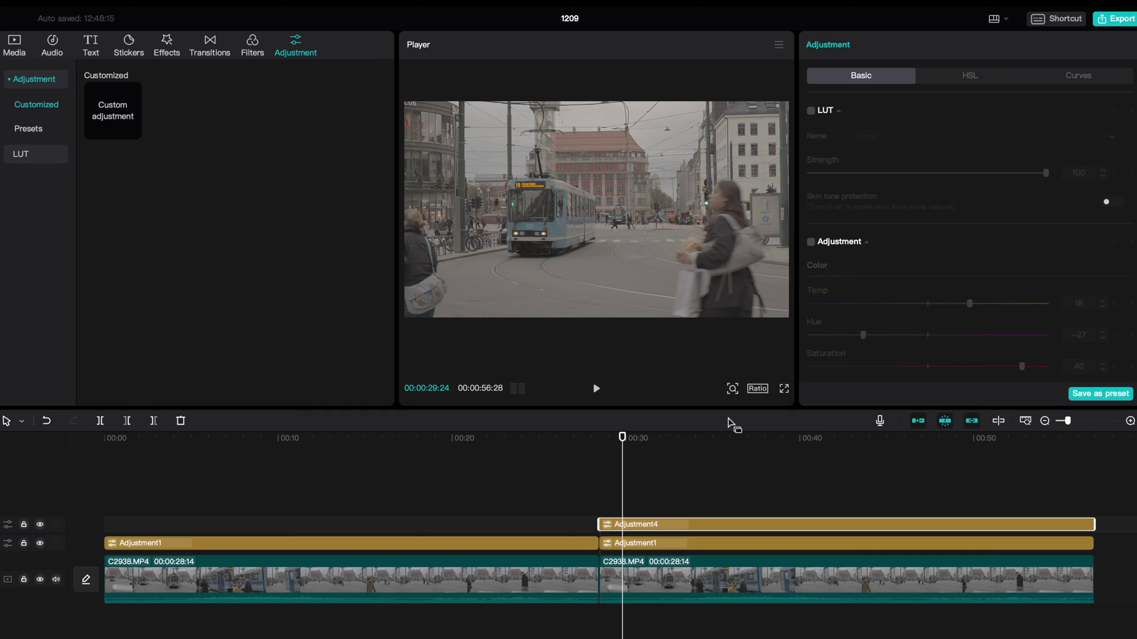
{"action": "left_click", "coordinate": [1081, 77]}
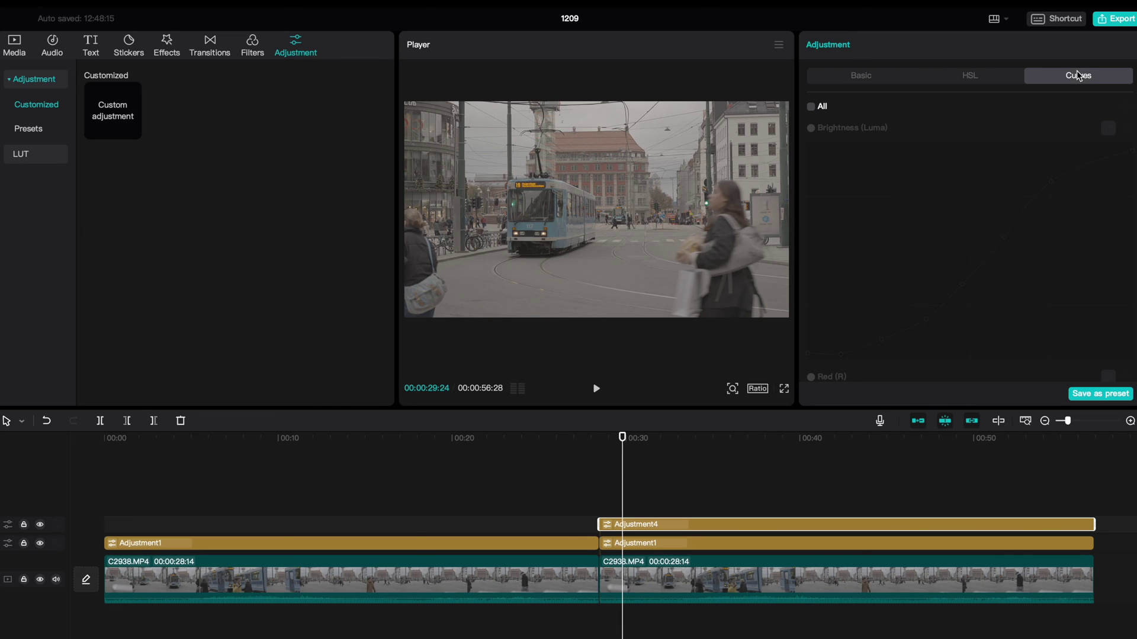
{"action": "left_click", "coordinate": [810, 108]}
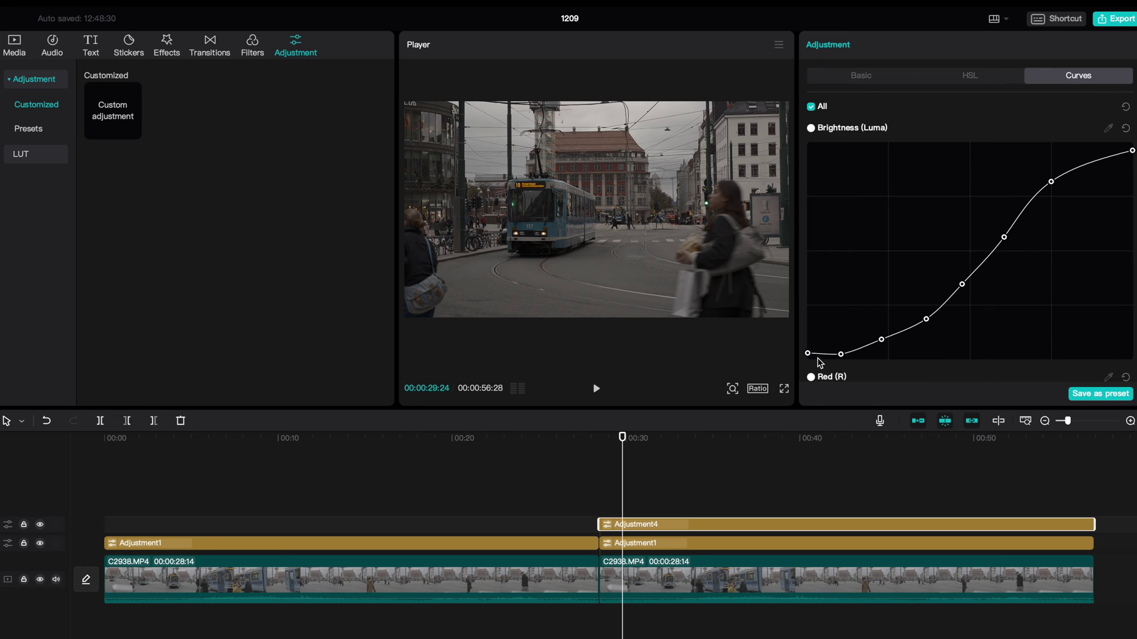
Step: Turn on Adjustment4's basic adjustments, with Temp set to 18 and Hue to -27
{"action": "left_click", "coordinate": [851, 77]}
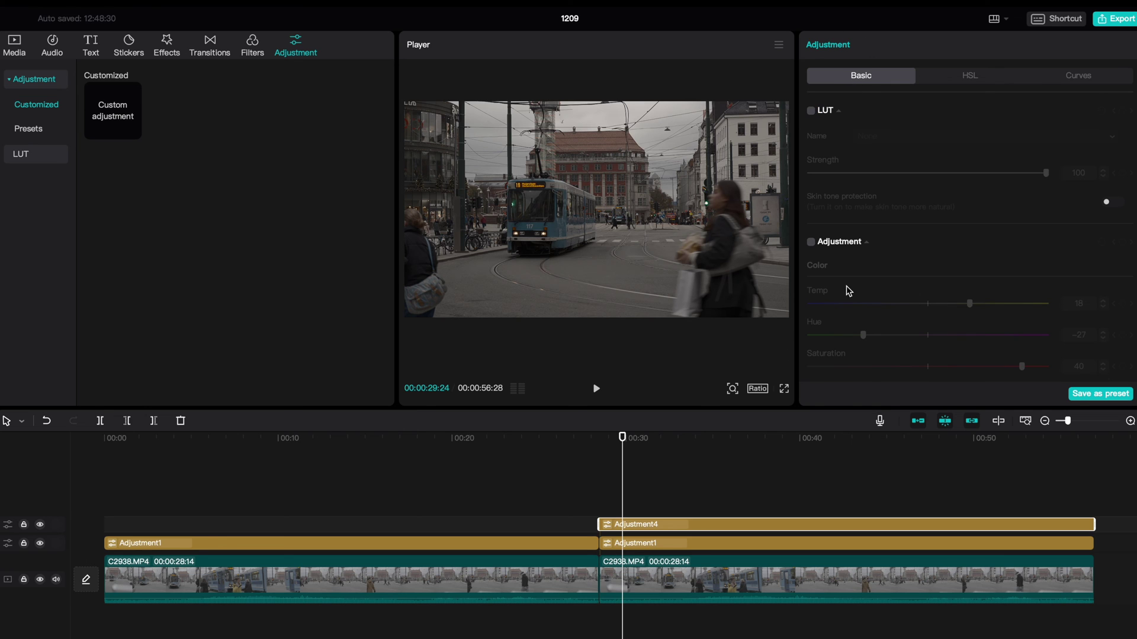
{"action": "left_click", "coordinate": [811, 243]}
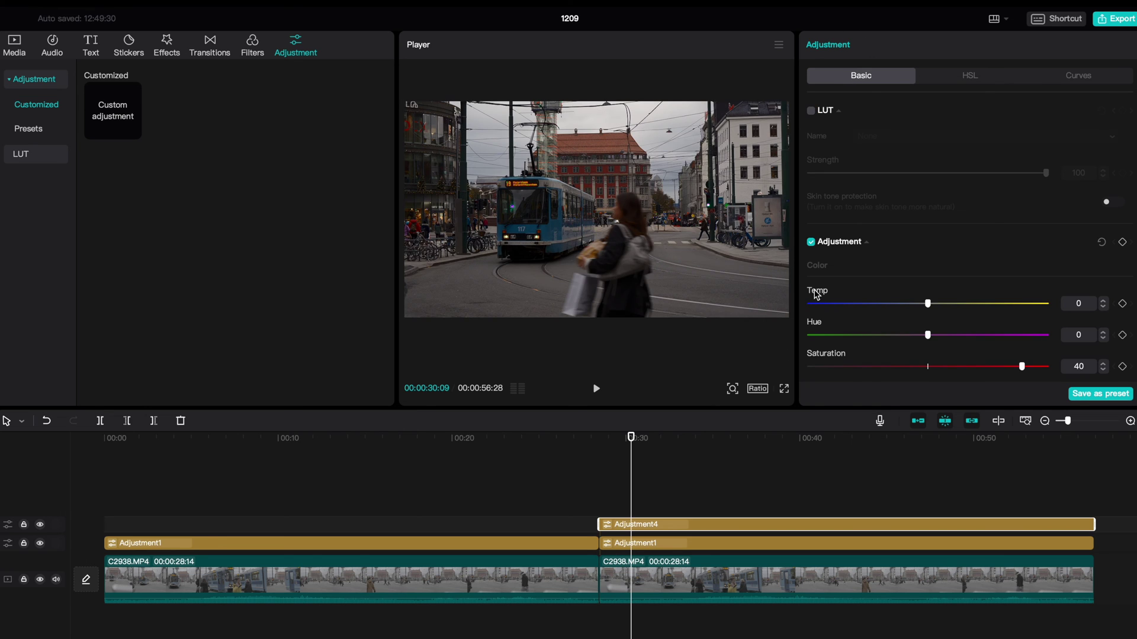
{"action": "left_click_drag", "start_coordinate": [928, 304], "coordinate": [862, 314]}
{"action": "scroll", "coordinate": [928, 302], "scroll_direction": "down", "scroll_amount": 1}
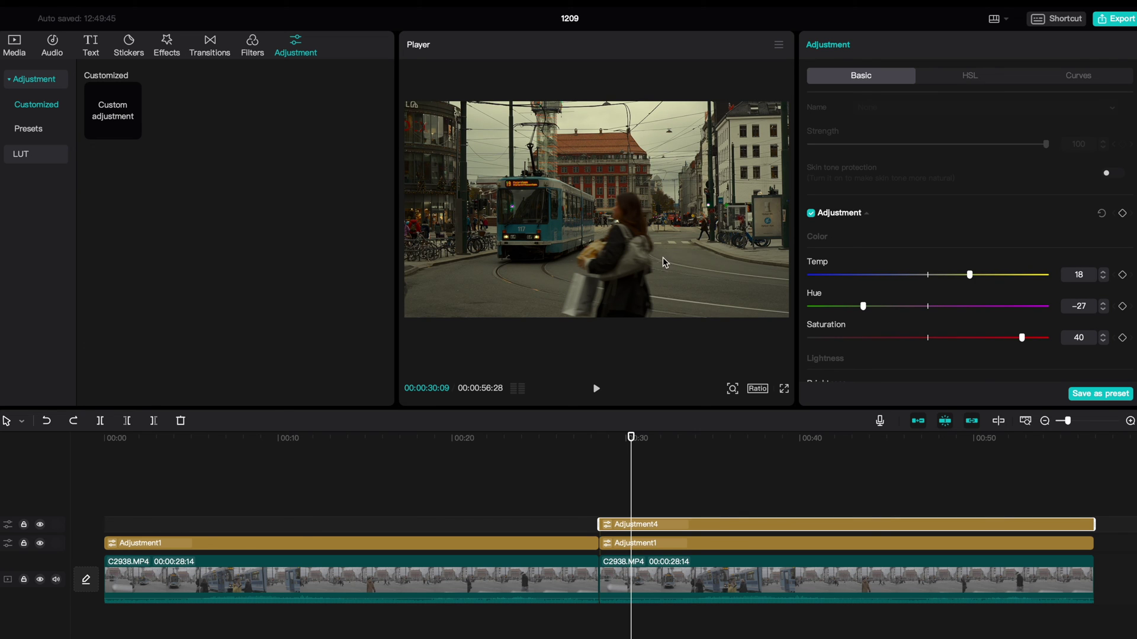
Step: Review Adjustment4's Lightness settings, from Brightness and Contrast through Highlight and Shadow to Illumination
{"action": "scroll", "coordinate": [886, 276], "scroll_direction": "down", "scroll_amount": 4}
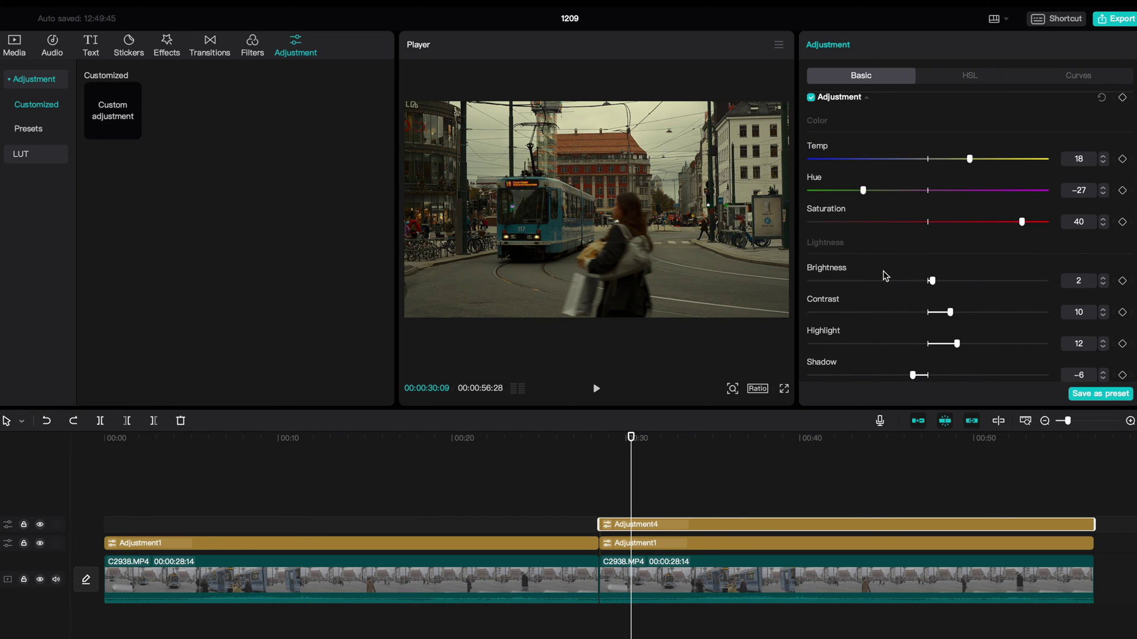
{"action": "scroll", "coordinate": [841, 263], "scroll_direction": "down", "scroll_amount": 1}
{"action": "scroll", "coordinate": [887, 243], "scroll_direction": "down", "scroll_amount": 1}
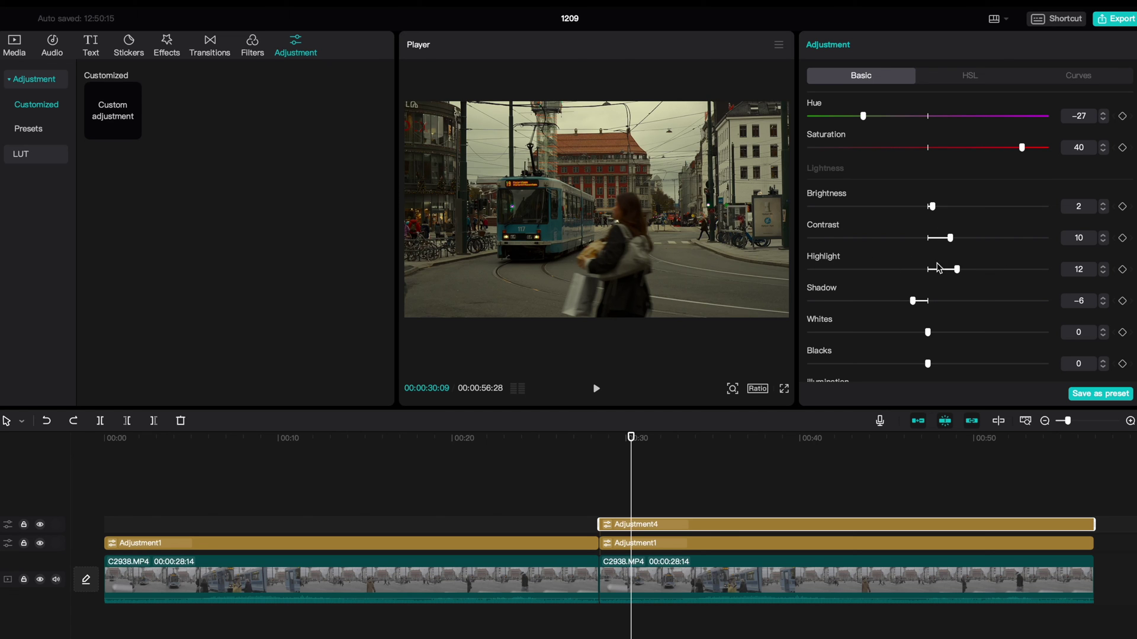
{"action": "scroll", "coordinate": [923, 263], "scroll_direction": "down", "scroll_amount": 2}
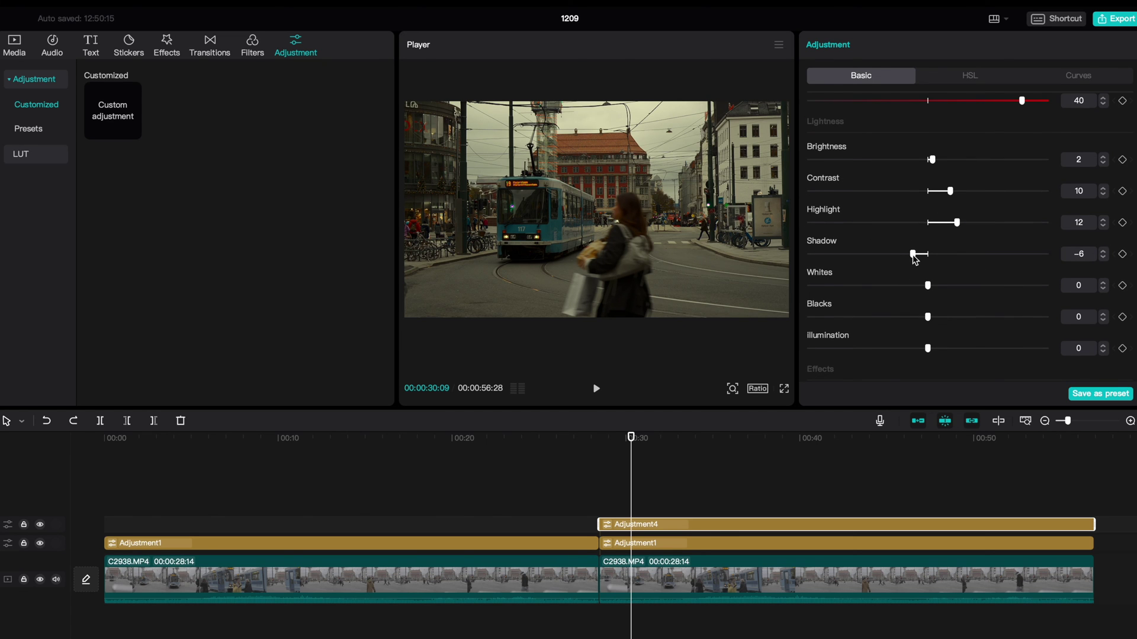